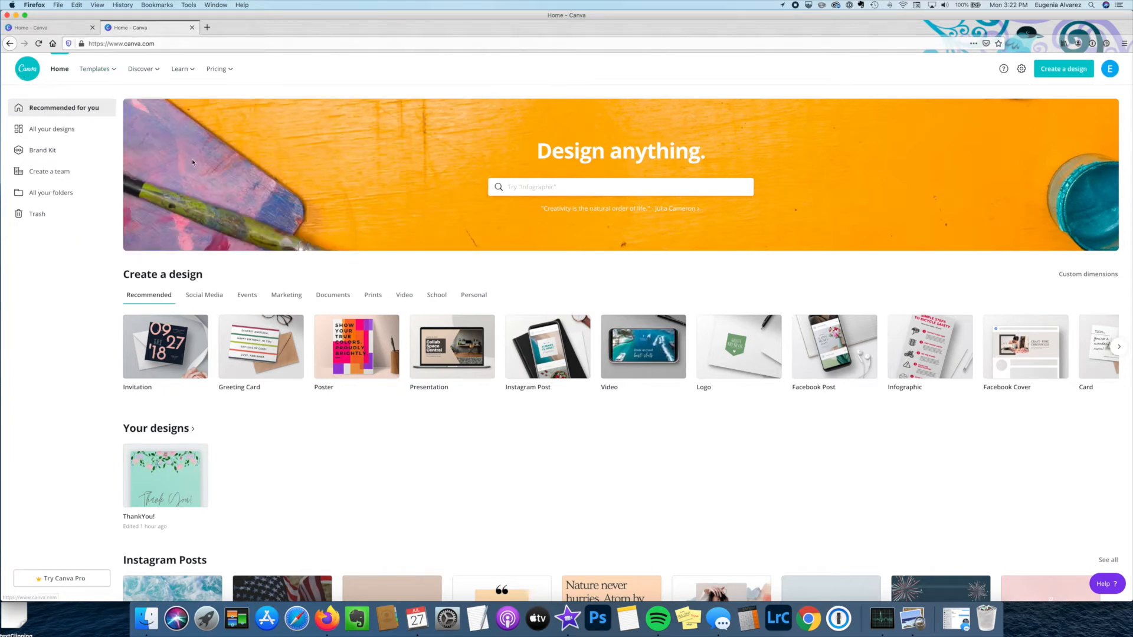
- Browse the home page's template categories, from Instagram Posts down to Instagram Stories
{"action": "scroll", "coordinate": [265, 223], "scroll_direction": "down", "scroll_amount": 5}
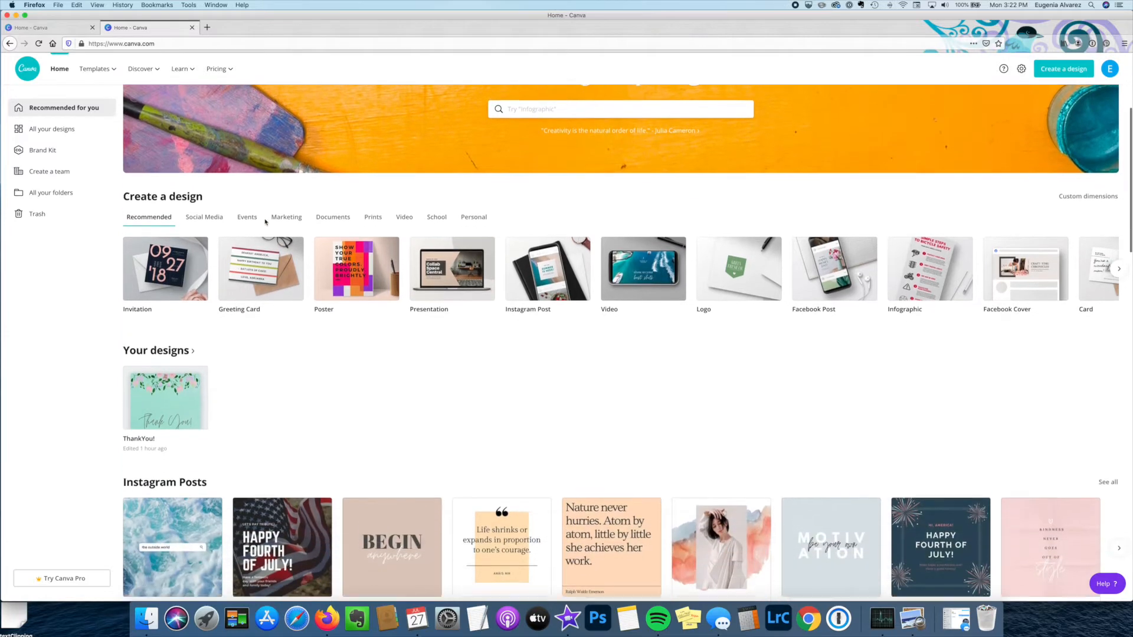
{"action": "scroll", "coordinate": [265, 223], "scroll_direction": "down", "scroll_amount": 3}
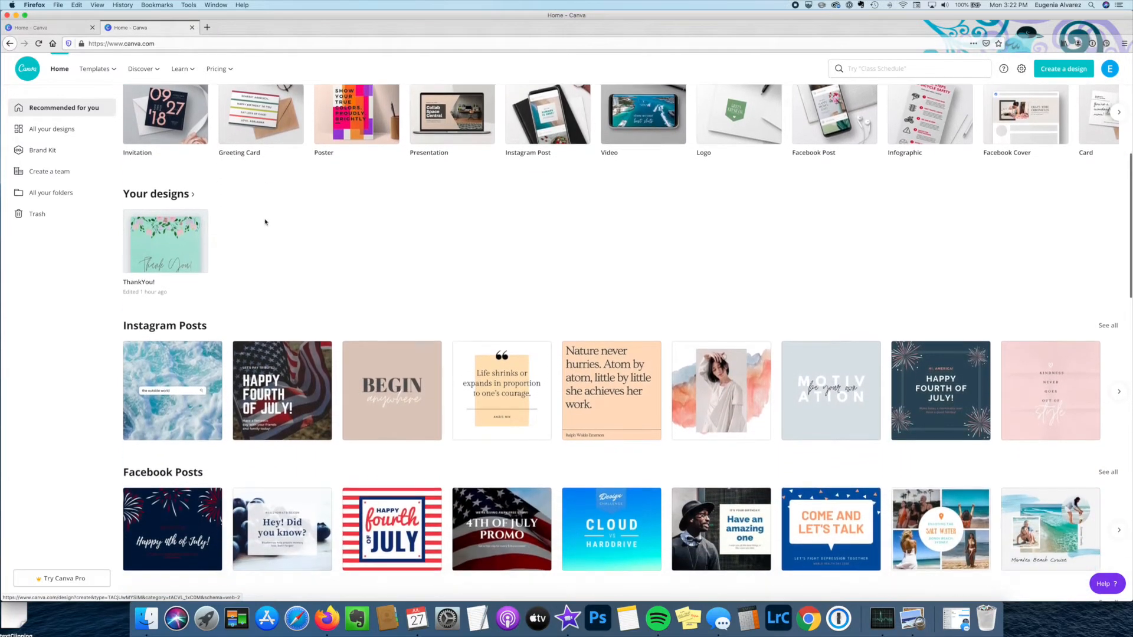
{"action": "scroll", "coordinate": [311, 272], "scroll_direction": "down", "scroll_amount": 4}
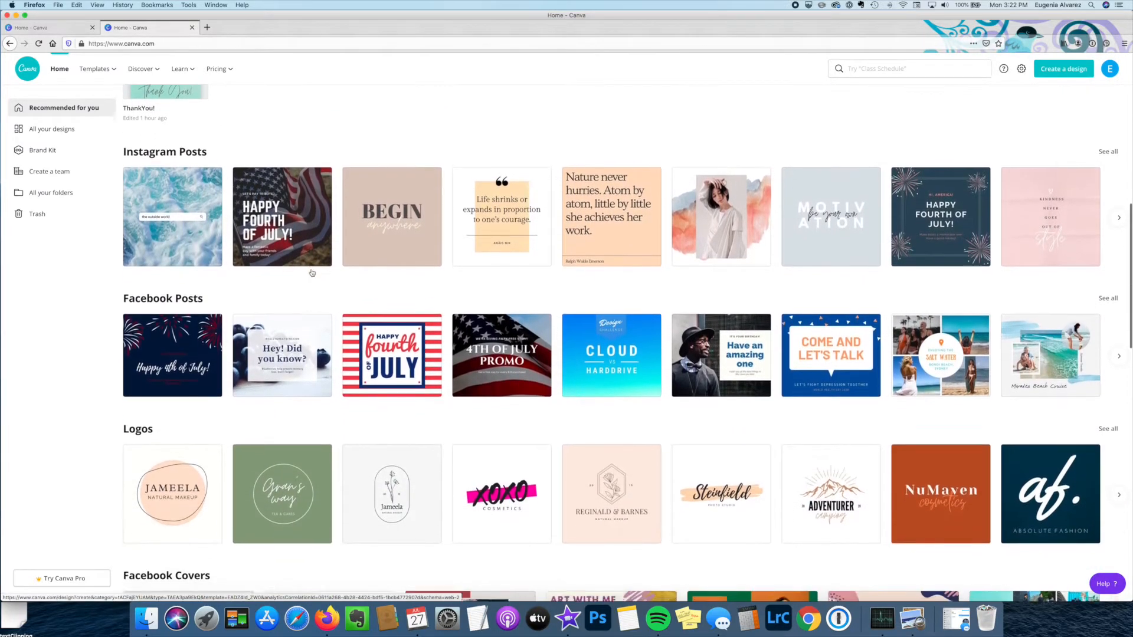
{"action": "scroll", "coordinate": [312, 273], "scroll_direction": "down", "scroll_amount": 9}
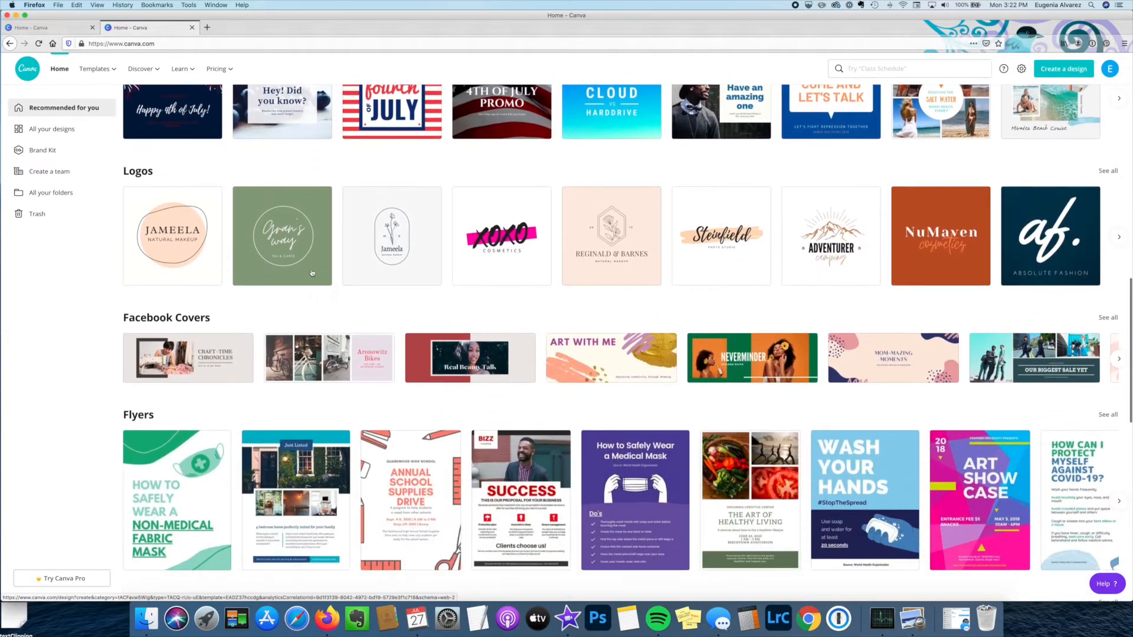
{"action": "scroll", "coordinate": [312, 272], "scroll_direction": "down", "scroll_amount": 13}
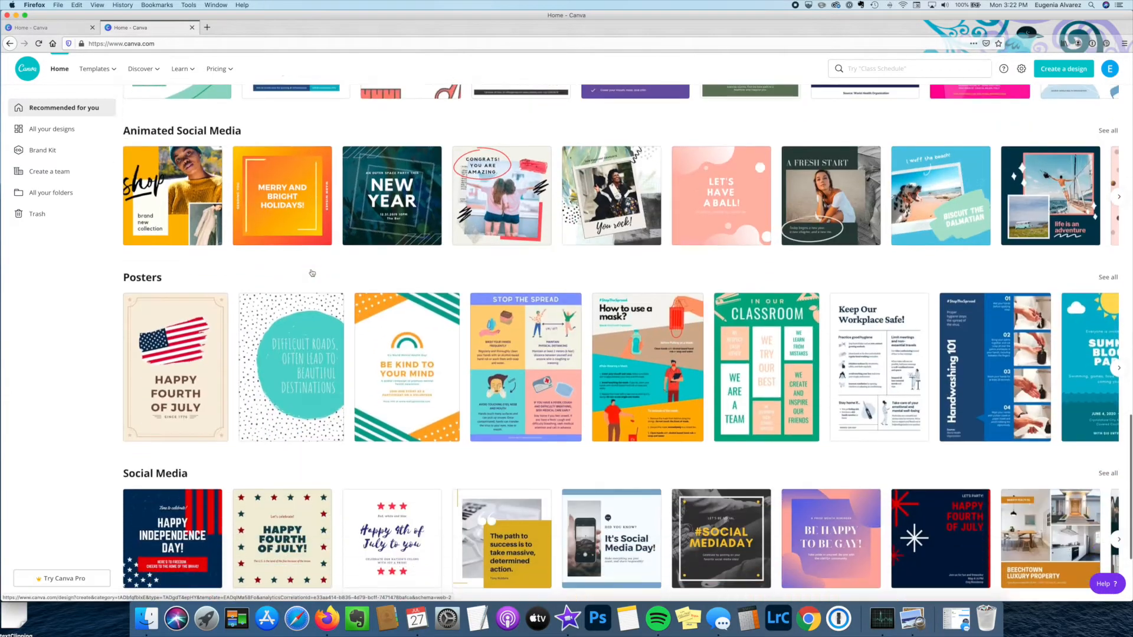
{"action": "scroll", "coordinate": [311, 272], "scroll_direction": "down", "scroll_amount": 5}
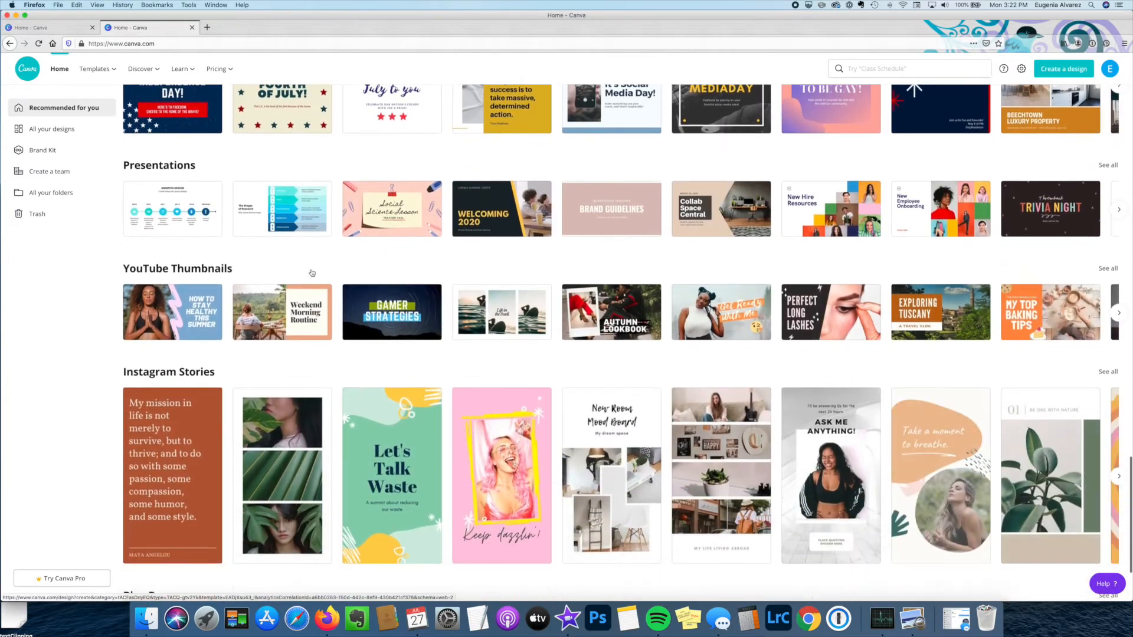
{"action": "scroll", "coordinate": [312, 273], "scroll_direction": "up", "scroll_amount": 12}
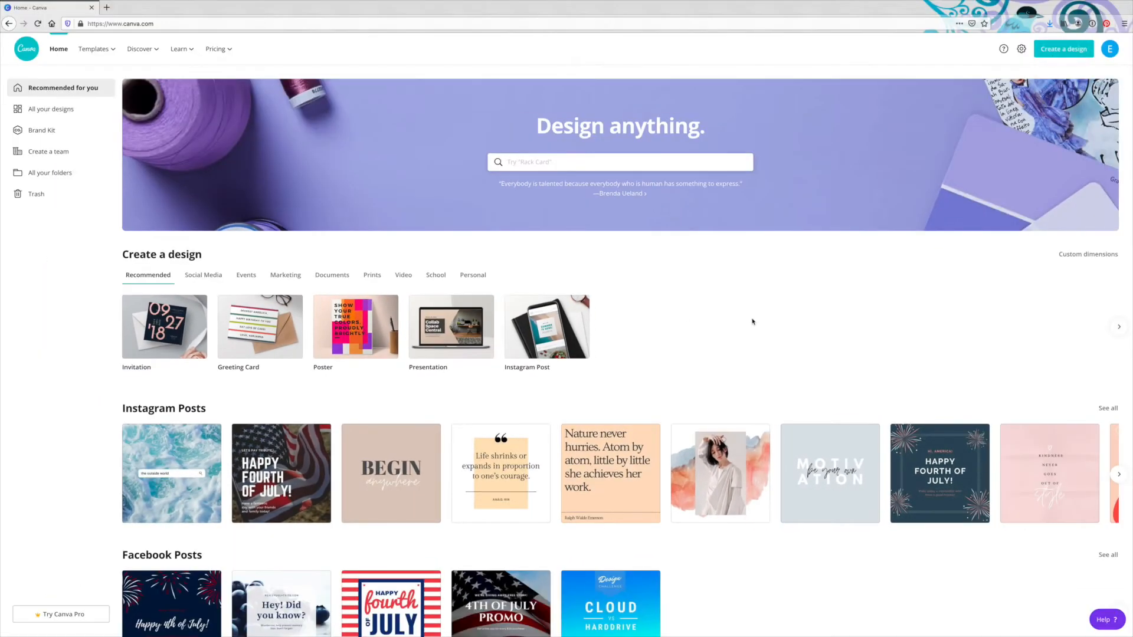
- Create a new blank design with custom dimensions of 5 × 7 in
{"action": "left_click", "coordinate": [1061, 49]}
{"action": "left_click", "coordinate": [981, 98]}
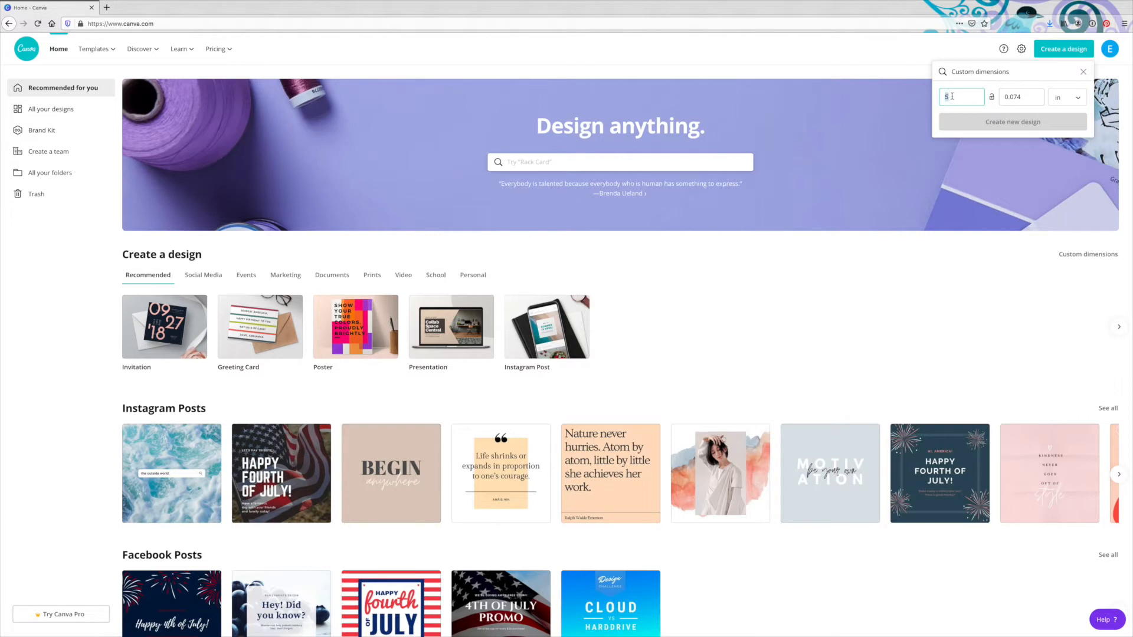
{"action": "left_click", "coordinate": [1016, 96]}
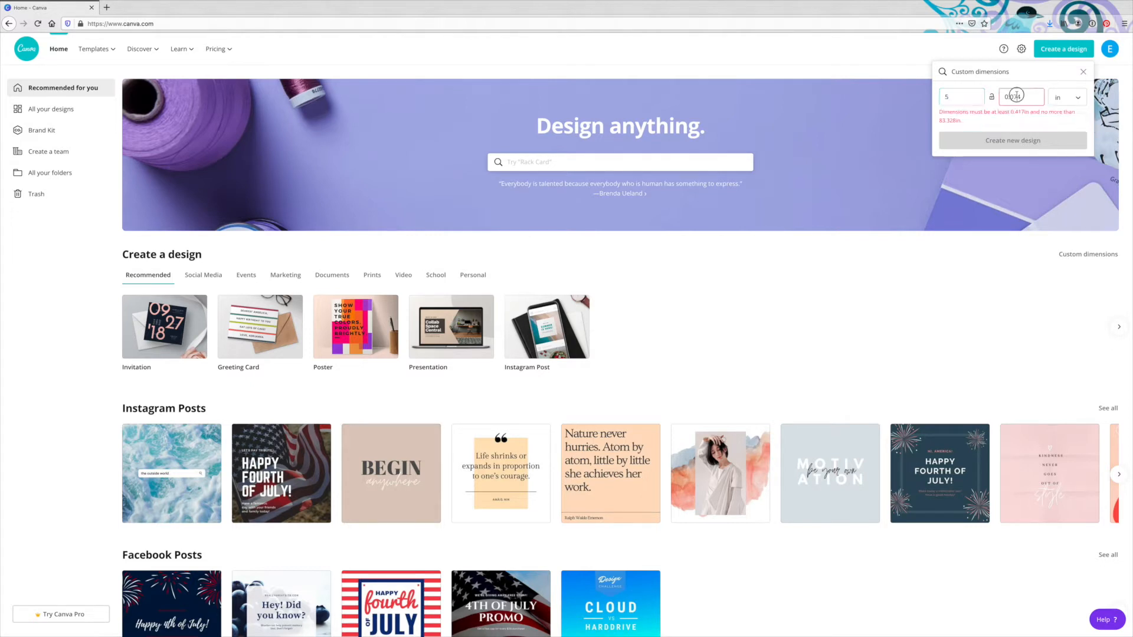
{"action": "type", "text": "7"}
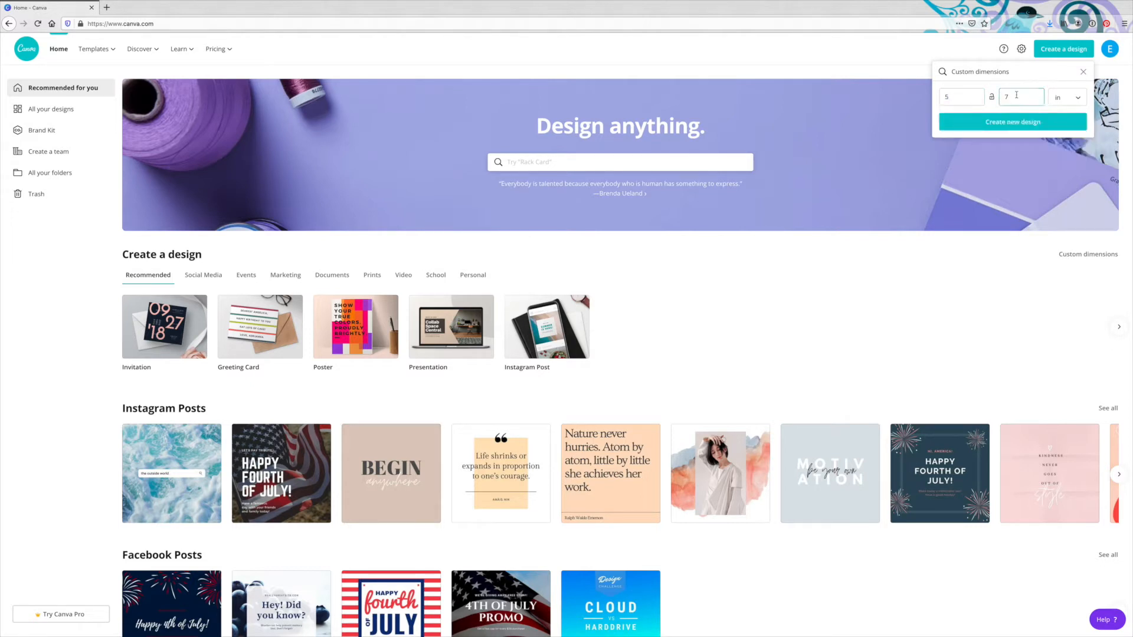
{"action": "left_click", "coordinate": [1027, 125]}
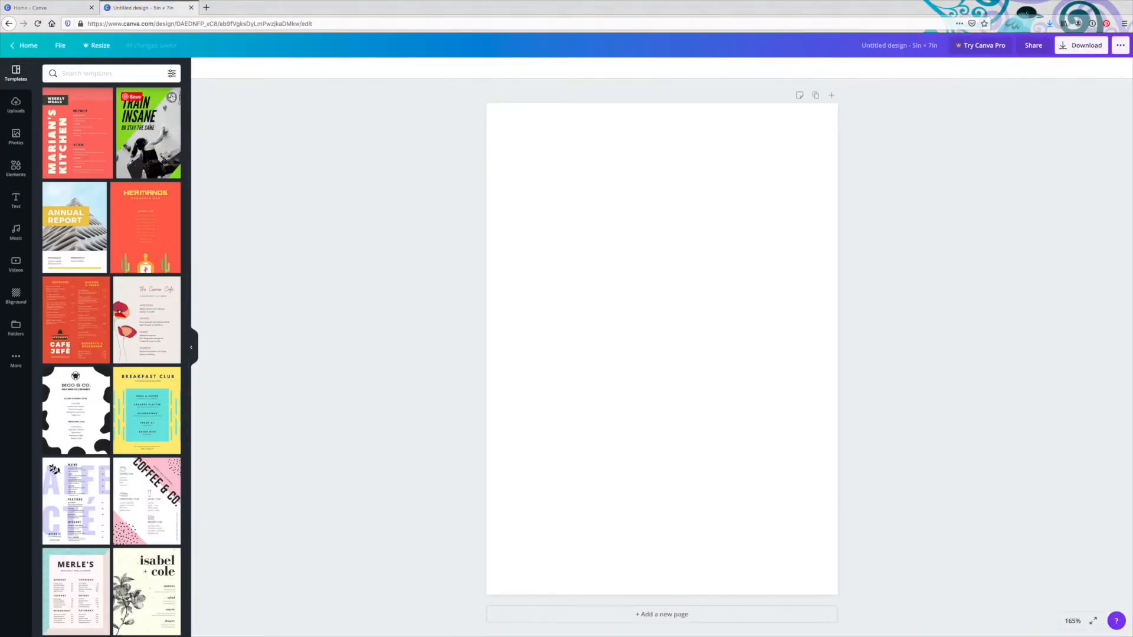
- Upload the background image green.jpg from the Card folder
{"action": "left_click", "coordinate": [17, 105]}
{"action": "left_click", "coordinate": [99, 79]}
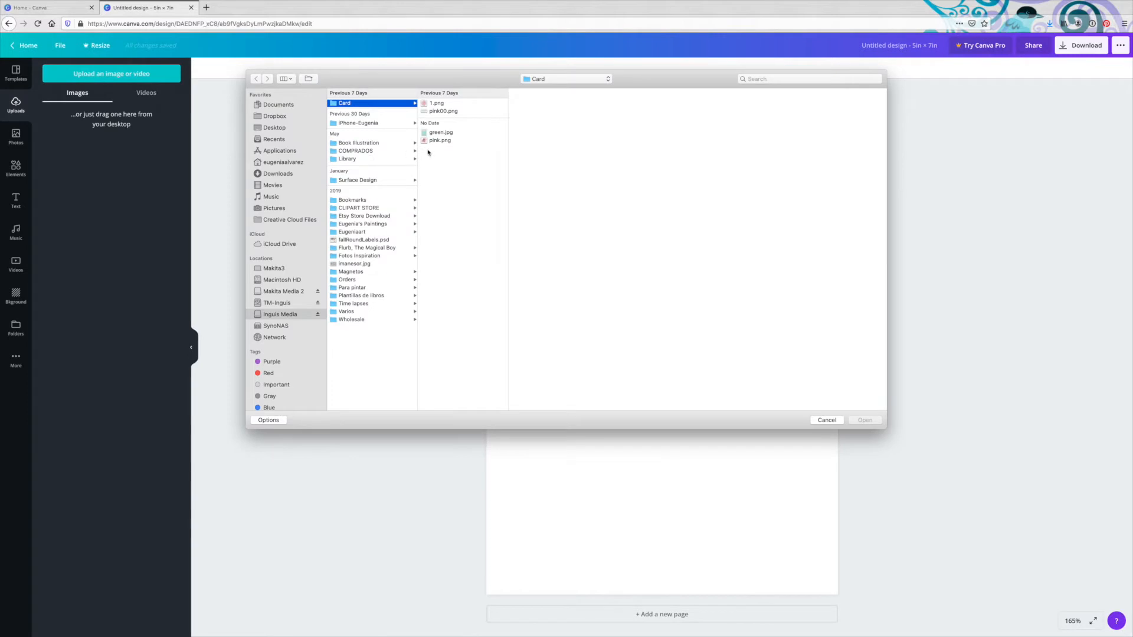
{"action": "left_click", "coordinate": [436, 133]}
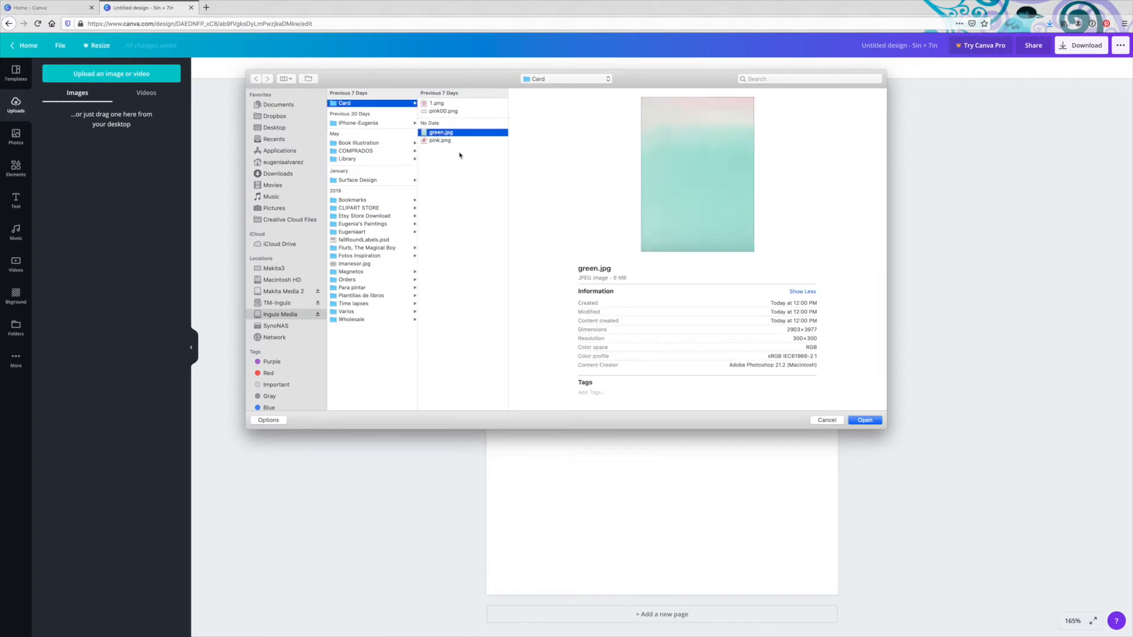
{"action": "left_click", "coordinate": [856, 422]}
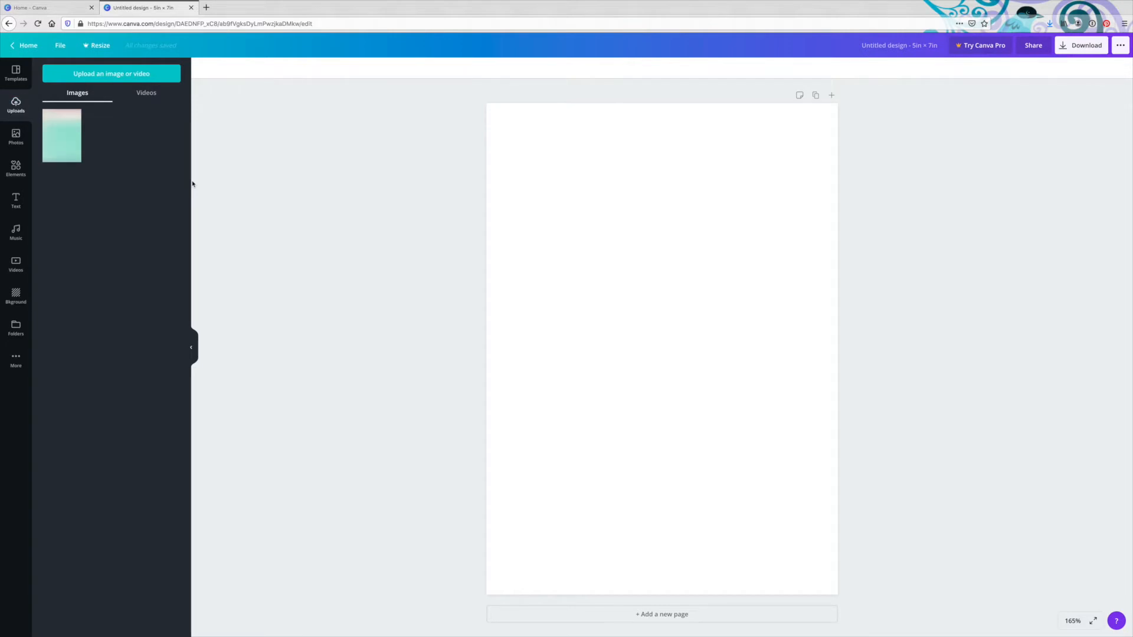
- Add the green watercolor image to the page and enlarge it to cover the whole card
{"action": "left_click", "coordinate": [61, 145]}
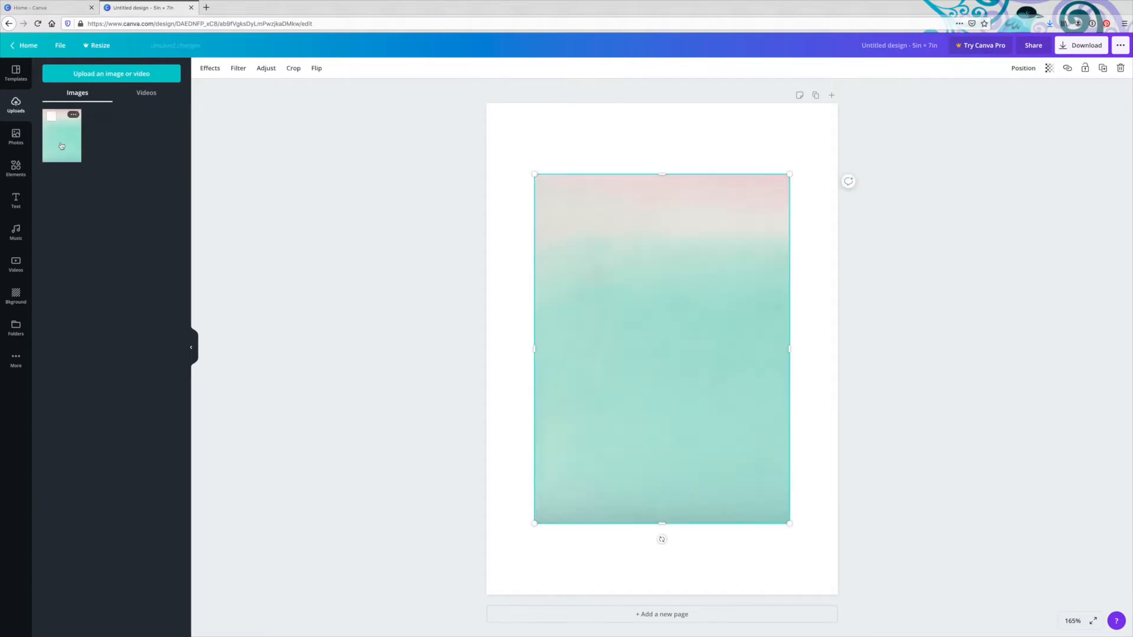
{"action": "left_click_drag", "start_coordinate": [534, 173], "coordinate": [479, 99]}
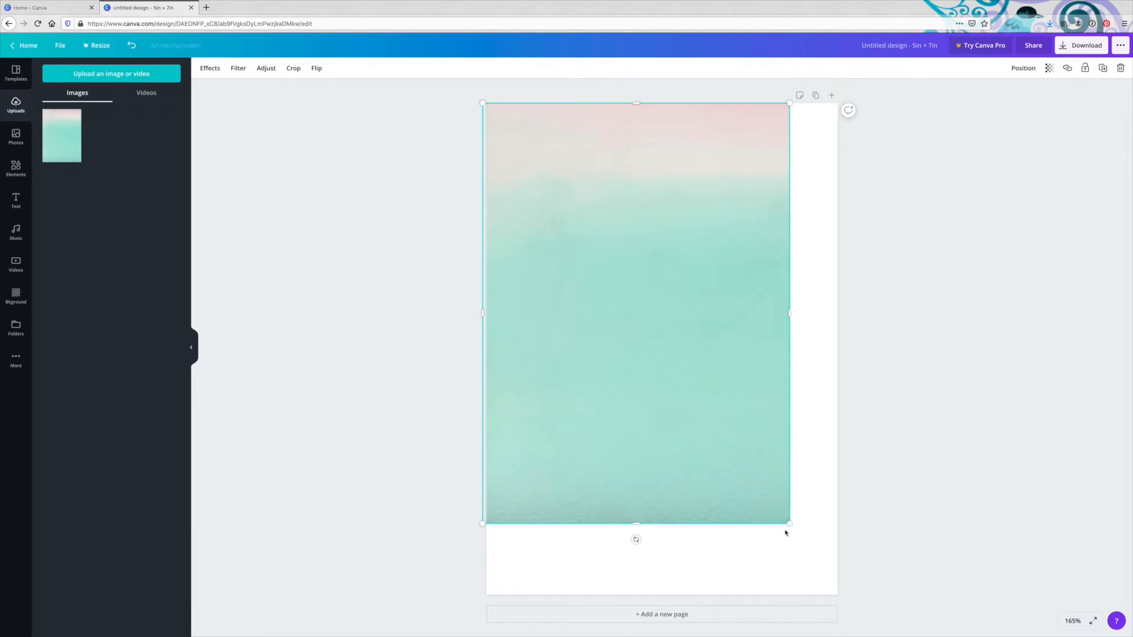
{"action": "left_click_drag", "start_coordinate": [789, 523], "coordinate": [855, 581]}
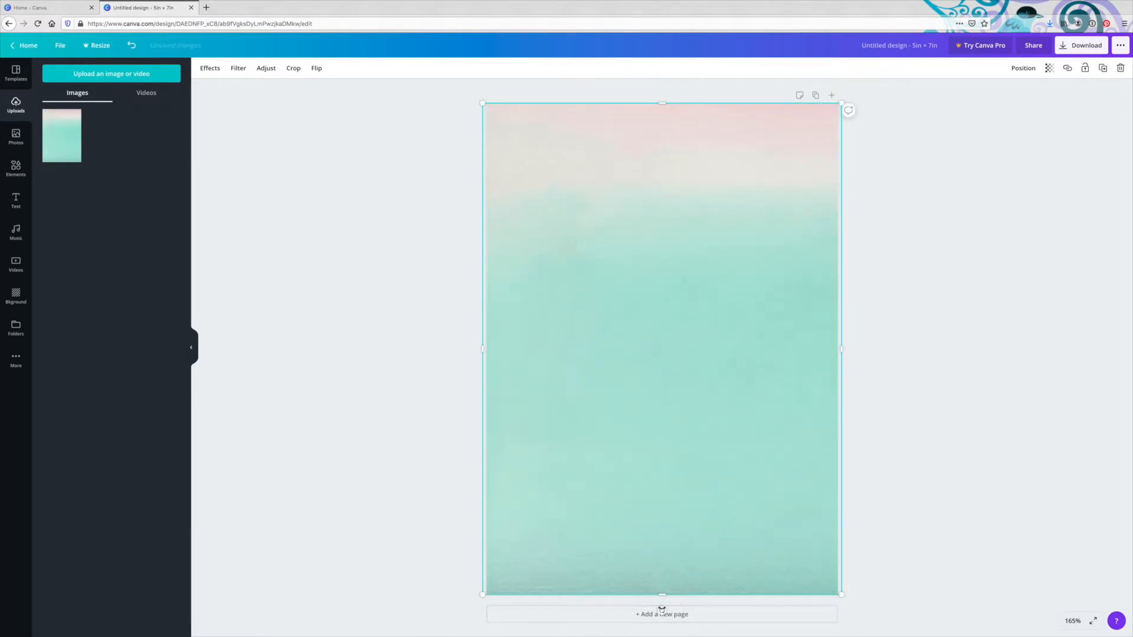
- Rotate the background image 180° so its pink edge is at the bottom, and readjust its size and position to fill the page
{"action": "left_click_drag", "start_coordinate": [661, 609], "coordinate": [661, 174]}
{"action": "left_click_drag", "start_coordinate": [483, 103], "coordinate": [486, 100]}
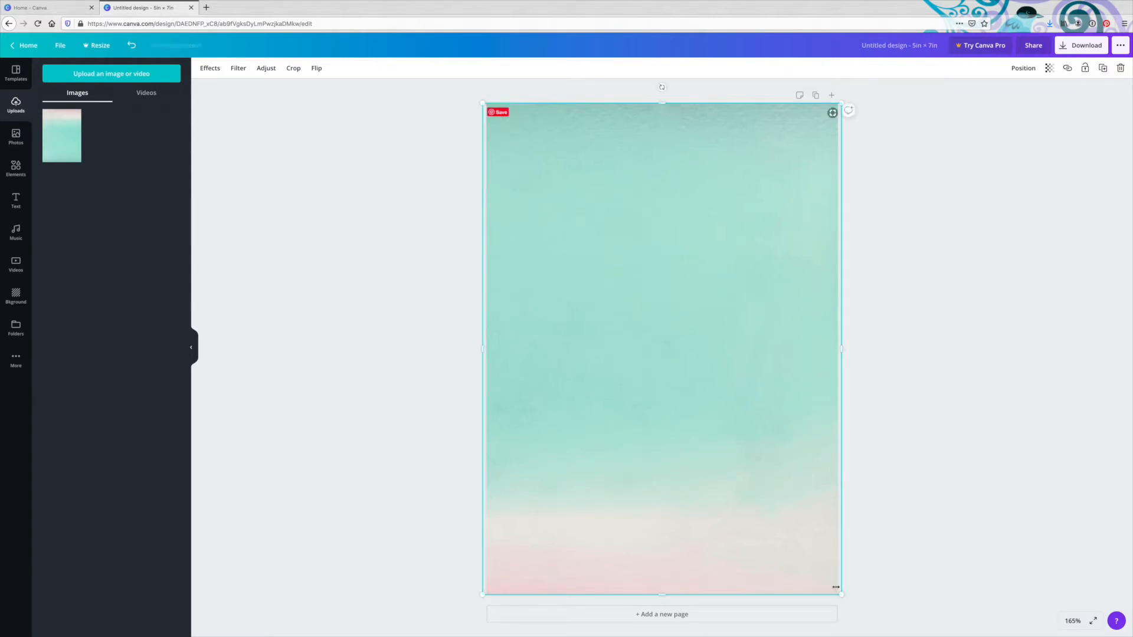
{"action": "left_click_drag", "start_coordinate": [842, 593], "coordinate": [845, 599]}
{"action": "left_click_drag", "start_coordinate": [764, 530], "coordinate": [761, 521]}
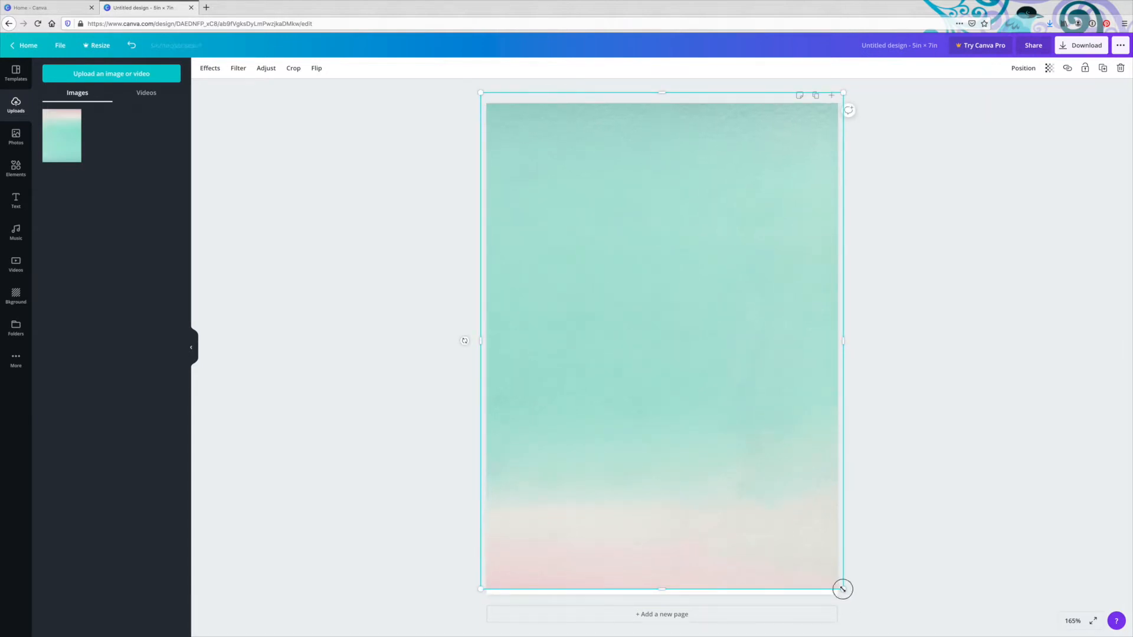
{"action": "left_click_drag", "start_coordinate": [716, 533], "coordinate": [712, 494]}
{"action": "left_click_drag", "start_coordinate": [849, 561], "coordinate": [854, 608]}
{"action": "left_click", "coordinate": [888, 541]}
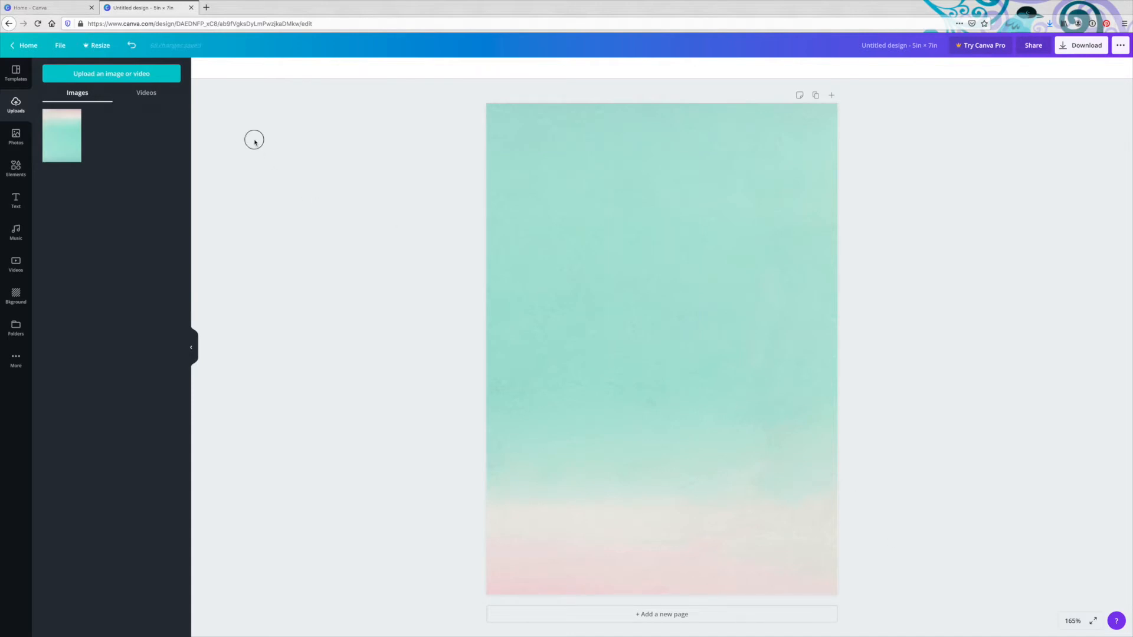
- Upload the floral garland image pink00.png from the Card folder
{"action": "left_click", "coordinate": [129, 73]}
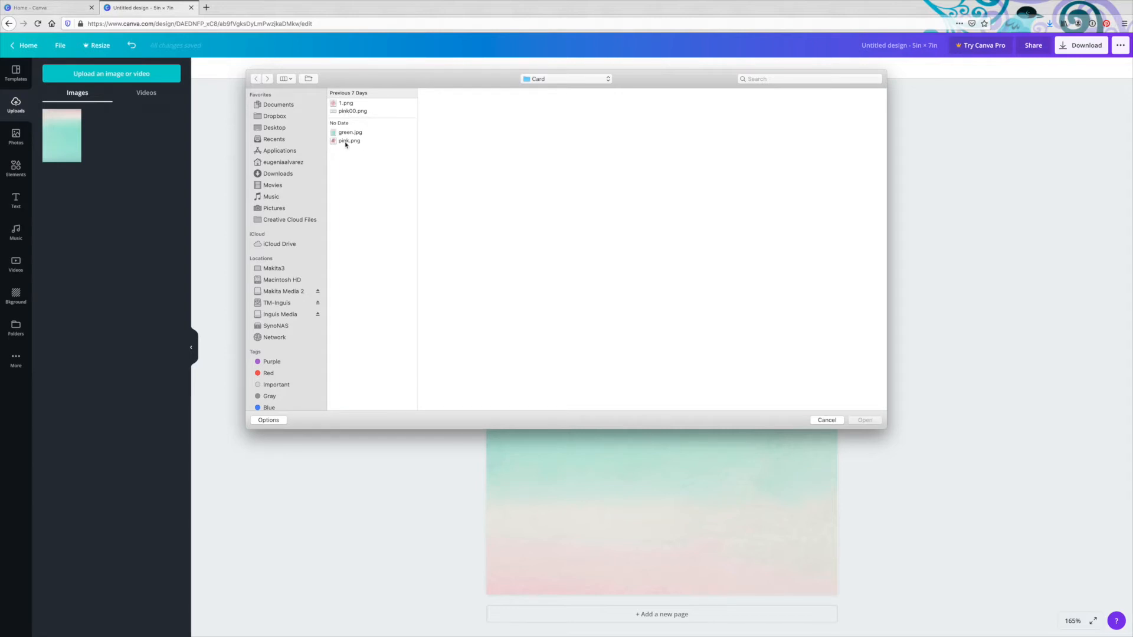
{"action": "left_click", "coordinate": [348, 111]}
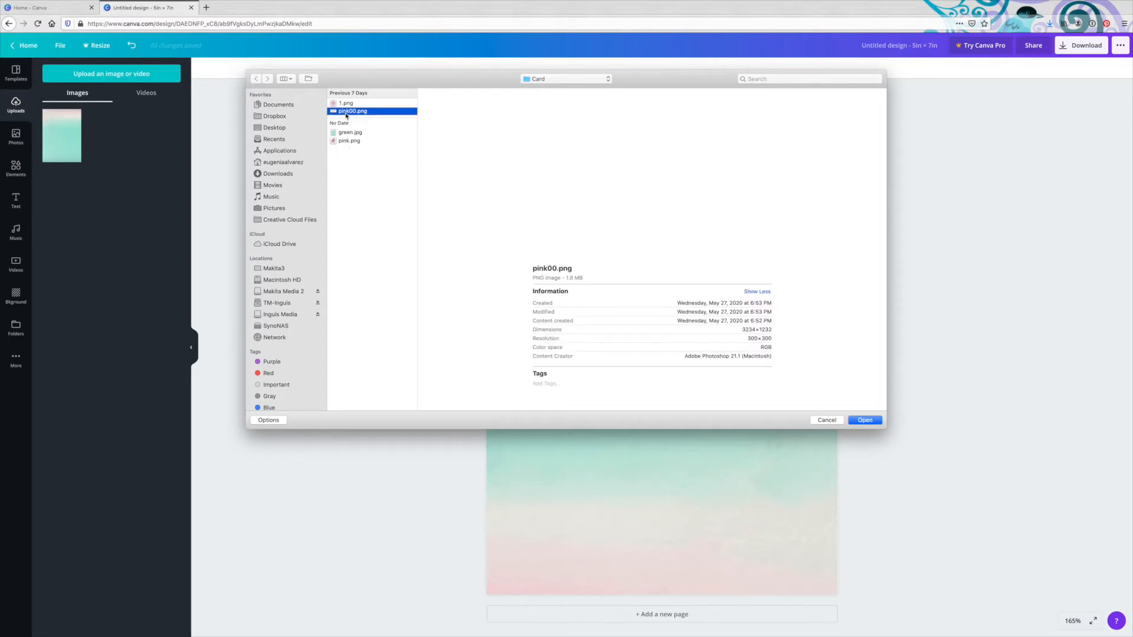
{"action": "left_click", "coordinate": [865, 420]}
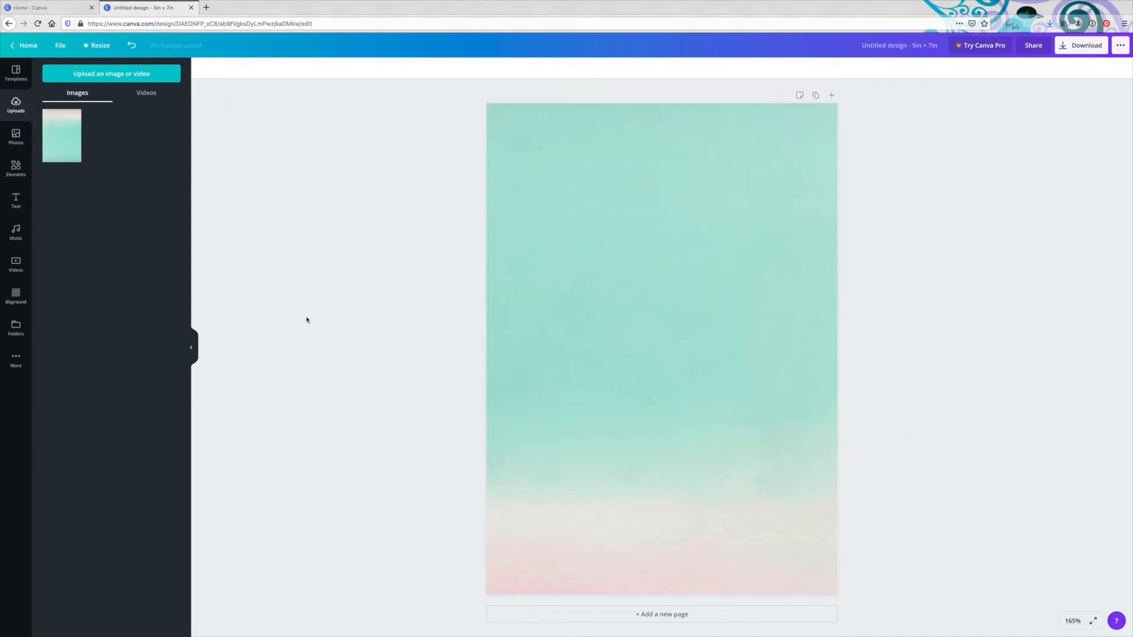
- Place the floral garland along the page's top edge and enlarge it beyond the page's width
{"action": "left_click_drag", "start_coordinate": [103, 139], "coordinate": [574, 208]}
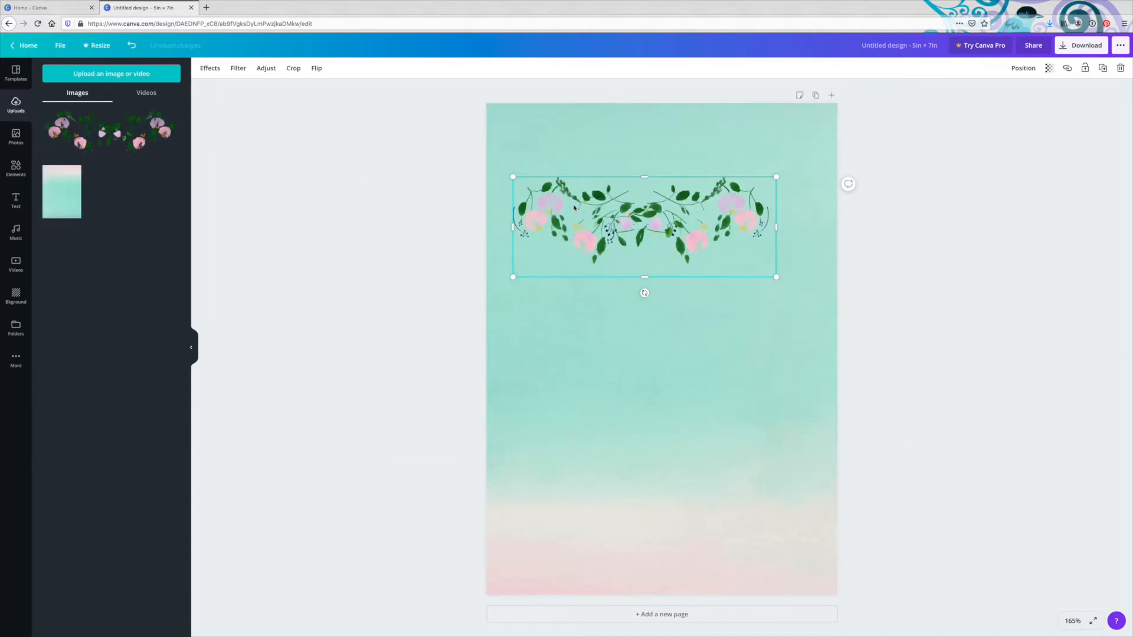
{"action": "left_click_drag", "start_coordinate": [513, 176], "coordinate": [465, 158]}
{"action": "left_click_drag", "start_coordinate": [555, 242], "coordinate": [564, 187]}
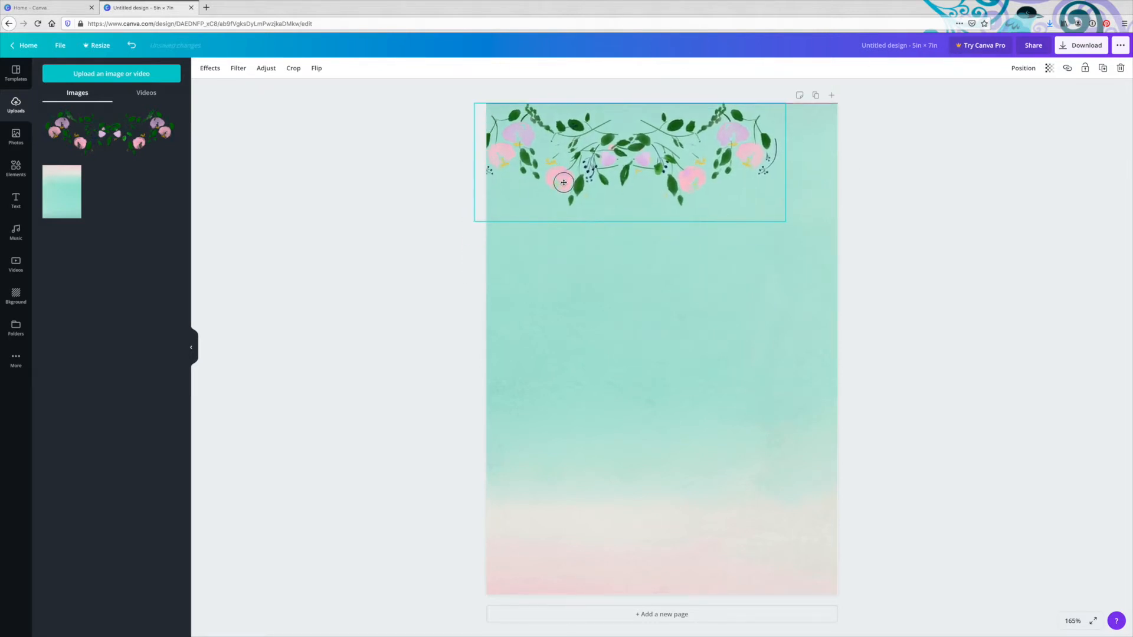
{"action": "left_click_drag", "start_coordinate": [784, 222], "coordinate": [857, 251]}
{"action": "left_click_drag", "start_coordinate": [736, 211], "coordinate": [739, 200]}
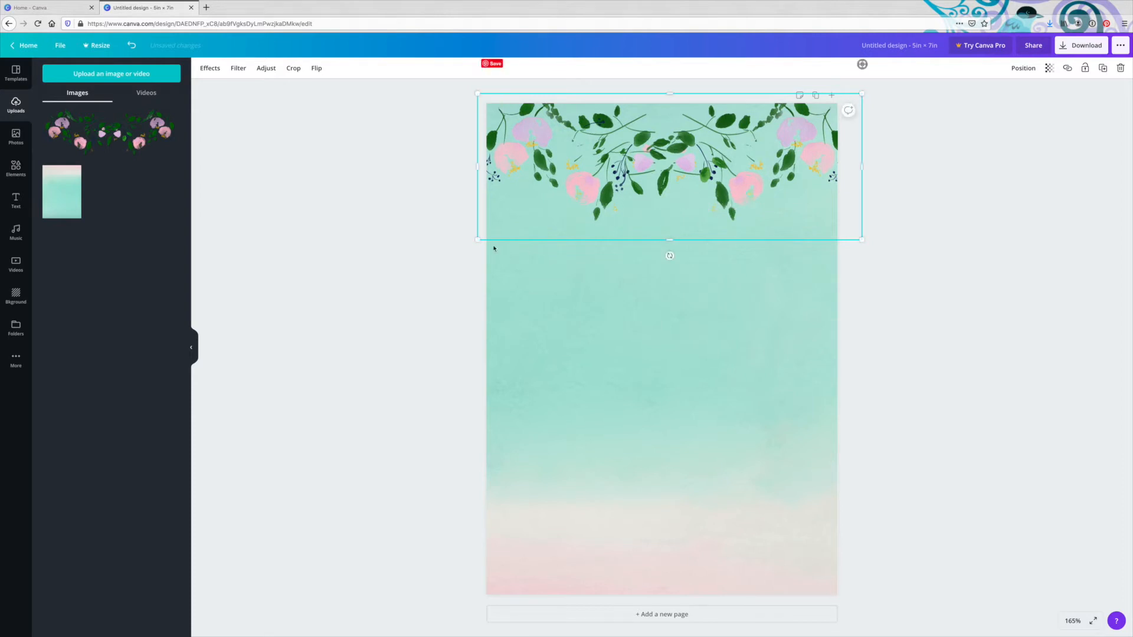
- Shrink the top garland to just over the page's width and center it horizontally so its outer flowers fit on the card
{"action": "left_click_drag", "start_coordinate": [478, 239], "coordinate": [486, 235]}
{"action": "left_click_drag", "start_coordinate": [861, 235], "coordinate": [849, 231]}
{"action": "left_click_drag", "start_coordinate": [681, 165], "coordinate": [675, 162]}
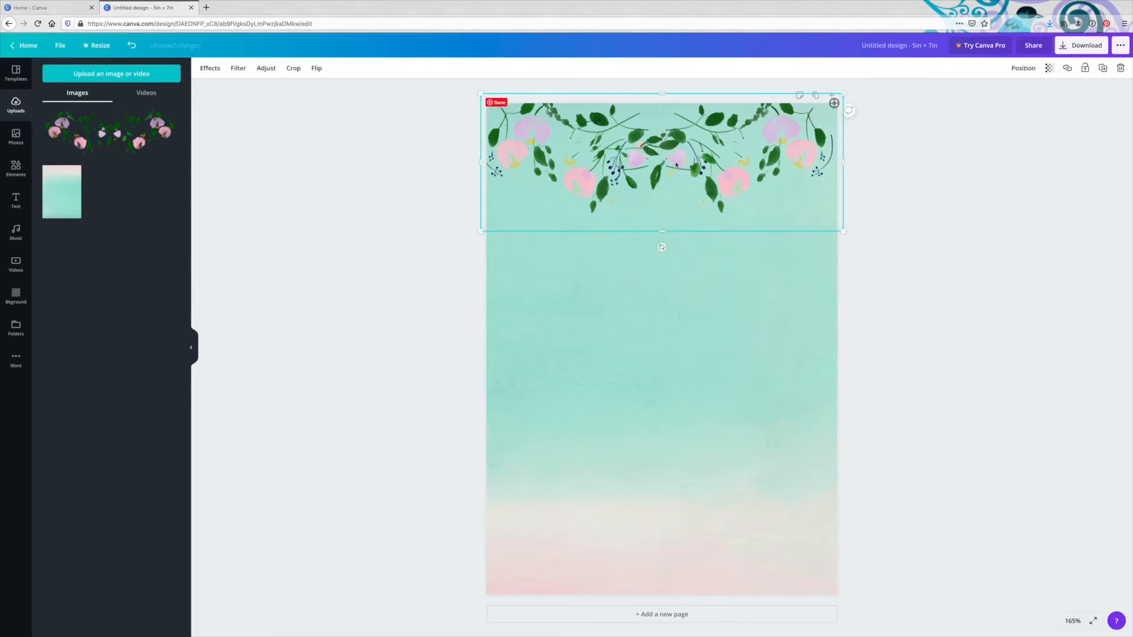
{"action": "left_click", "coordinate": [873, 269]}
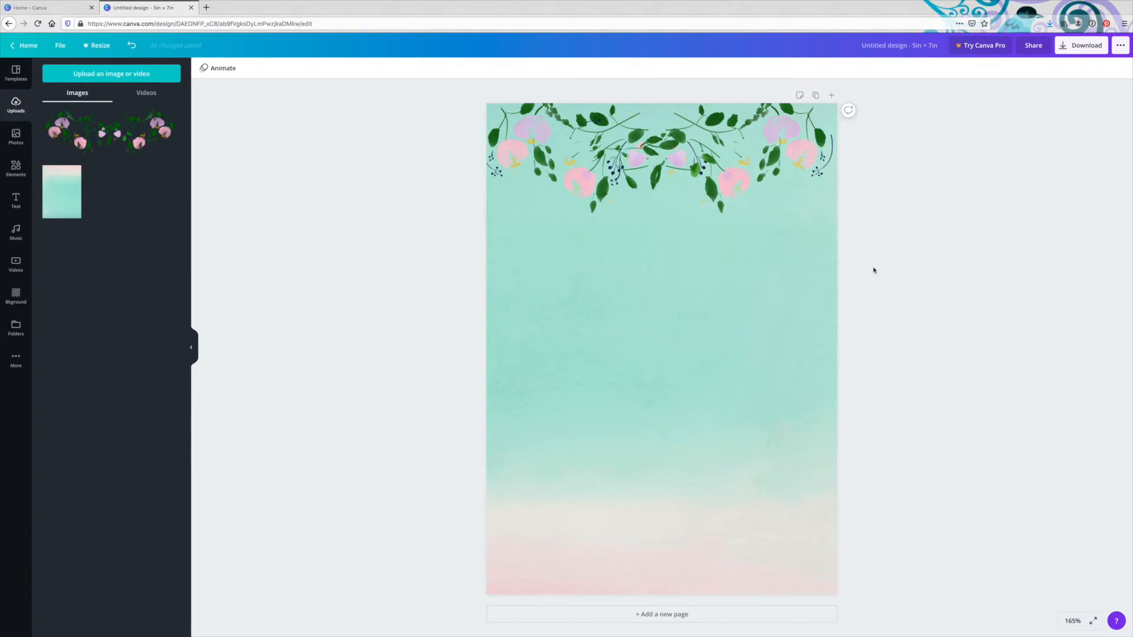
- Duplicate the floral garland and place the copy, rotated 180°, along the page's bottom edge
{"action": "left_click", "coordinate": [776, 129]}
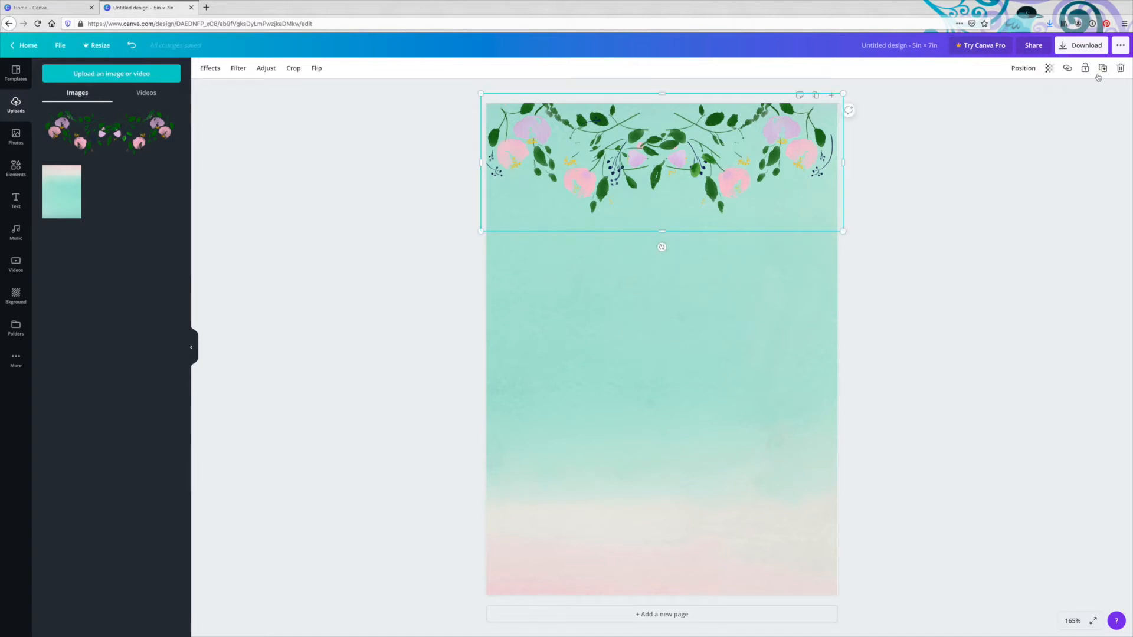
{"action": "left_click", "coordinate": [1098, 74]}
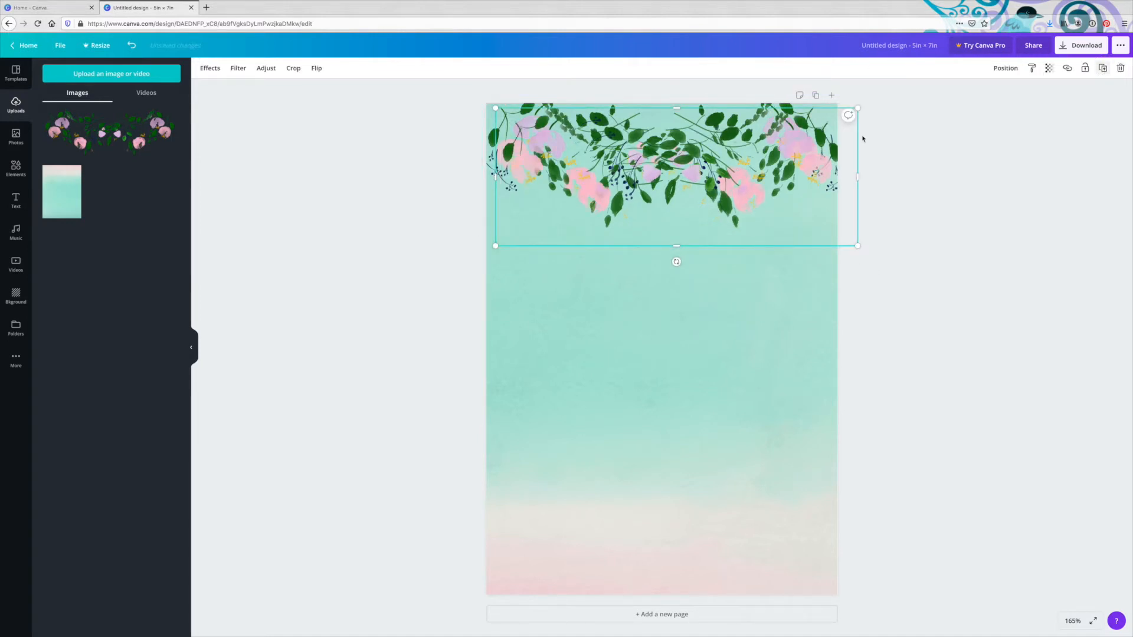
{"action": "left_click_drag", "start_coordinate": [656, 177], "coordinate": [627, 299]}
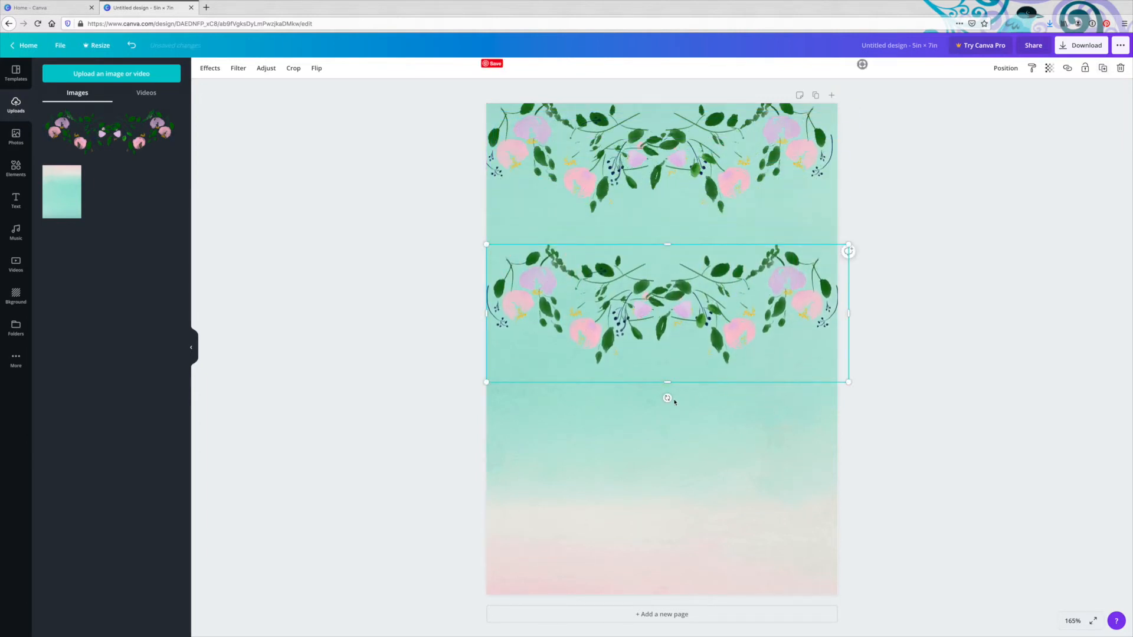
{"action": "left_click_drag", "start_coordinate": [667, 398], "coordinate": [667, 213]}
{"action": "left_click_drag", "start_coordinate": [605, 316], "coordinate": [597, 537]}
{"action": "left_click", "coordinate": [285, 157]}
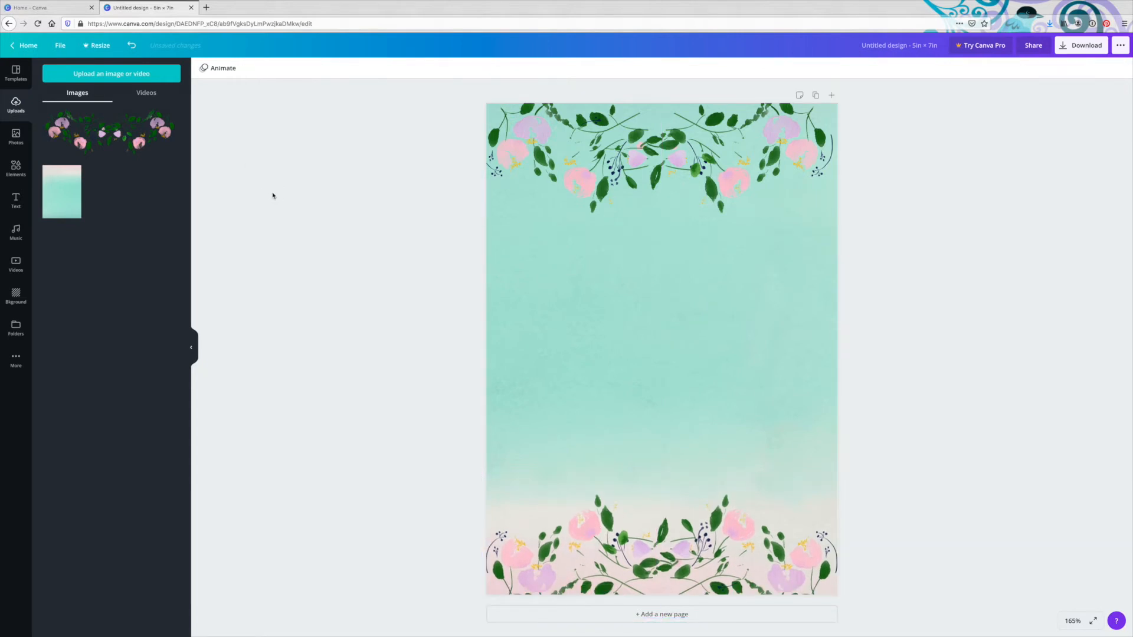
- Upload the single flower image pink.png from the Card folder
{"action": "left_click", "coordinate": [125, 75]}
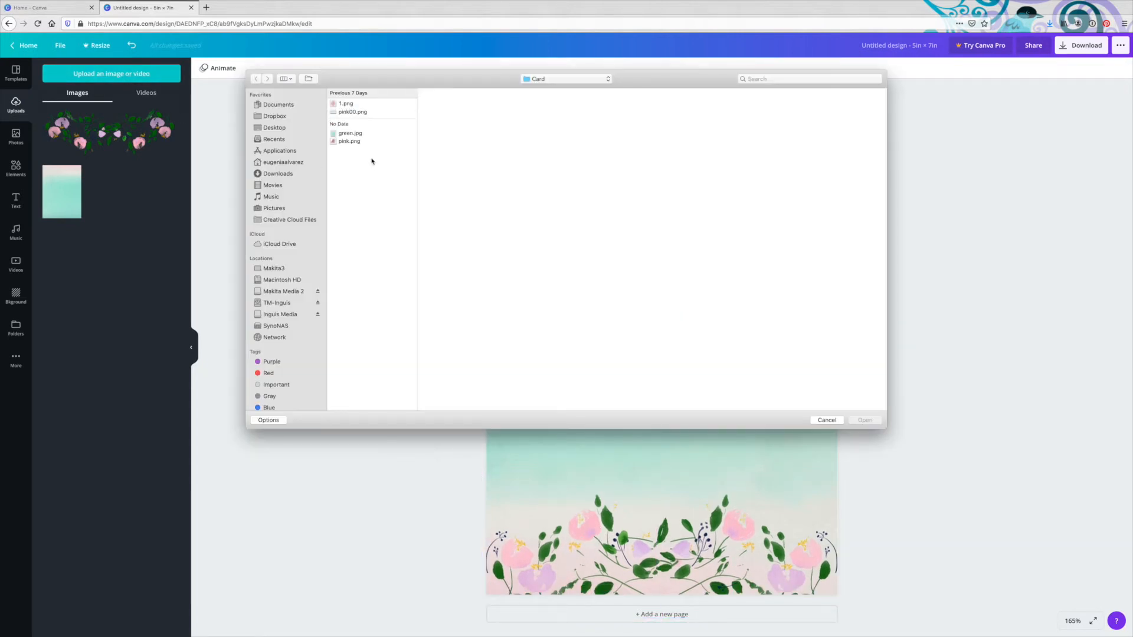
{"action": "left_click", "coordinate": [348, 142]}
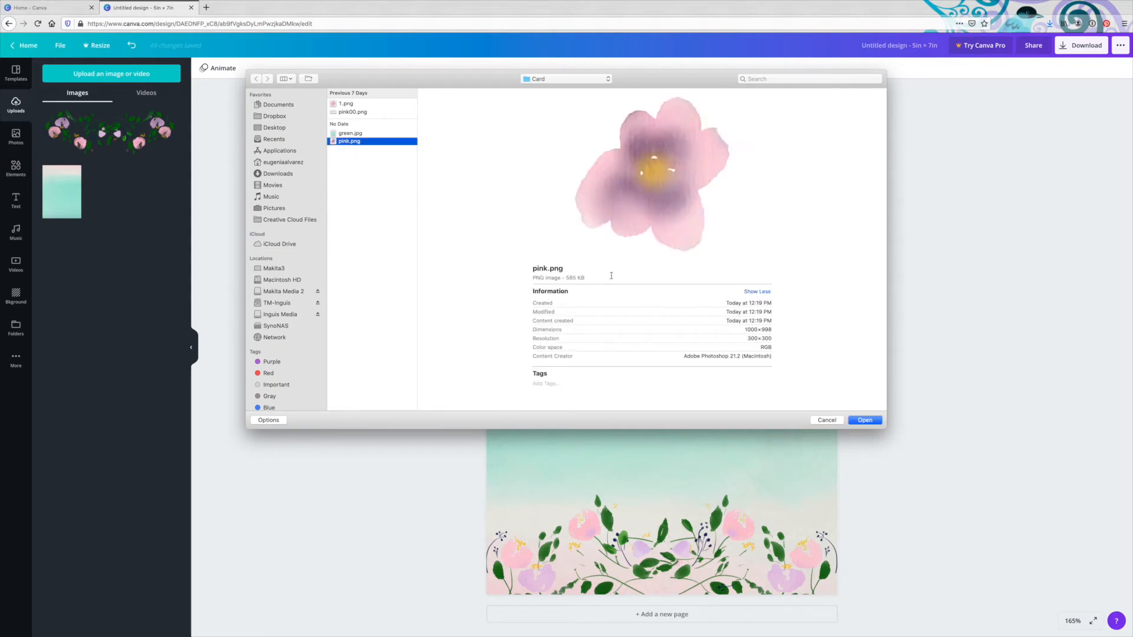
{"action": "left_click", "coordinate": [877, 423]}
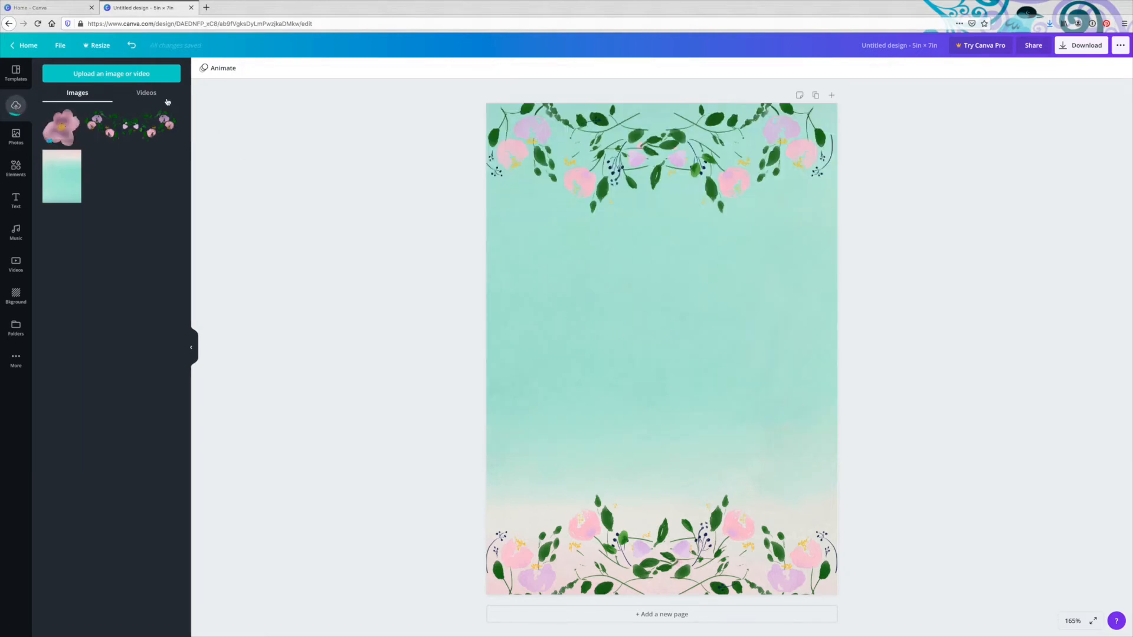
- Upload the round pink flower image 1.png from the Card folder
{"action": "left_click", "coordinate": [133, 79]}
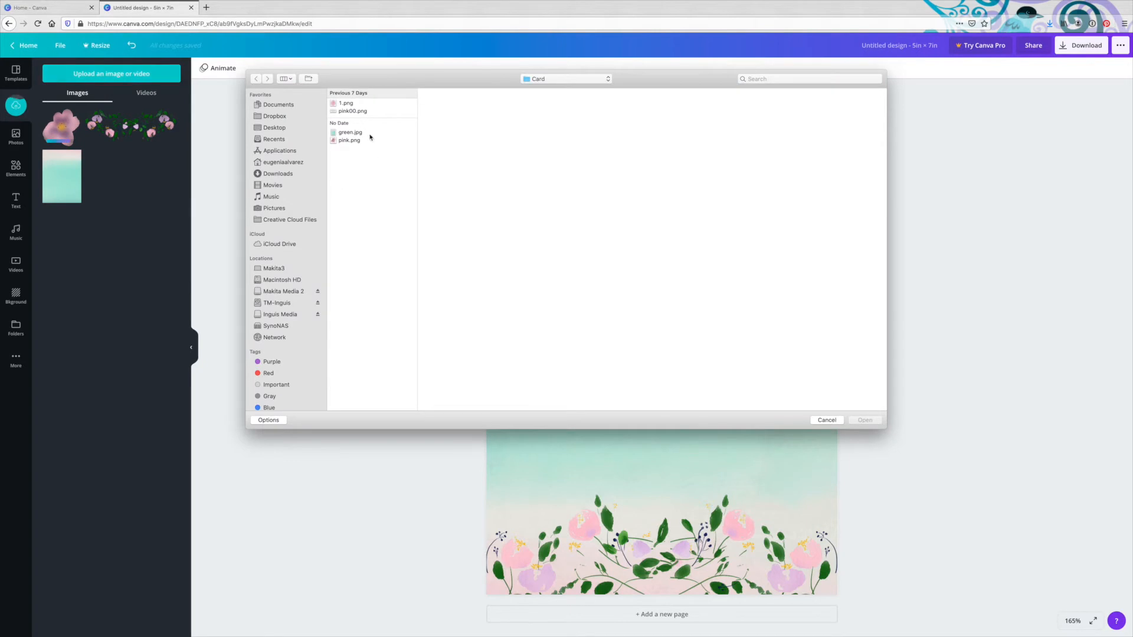
{"action": "double_click", "coordinate": [351, 104]}
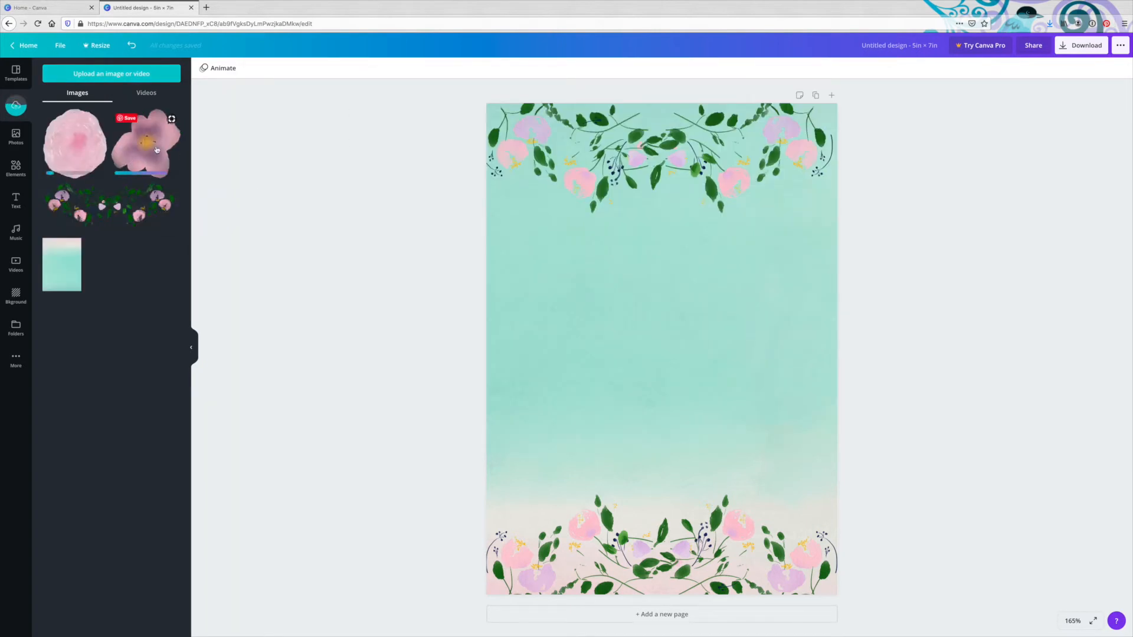
- Place the purple-centered flower, shrunk, in the middle of the top garland and put a rotated duplicate in the bottom garland's right half
{"action": "left_click", "coordinate": [158, 152]}
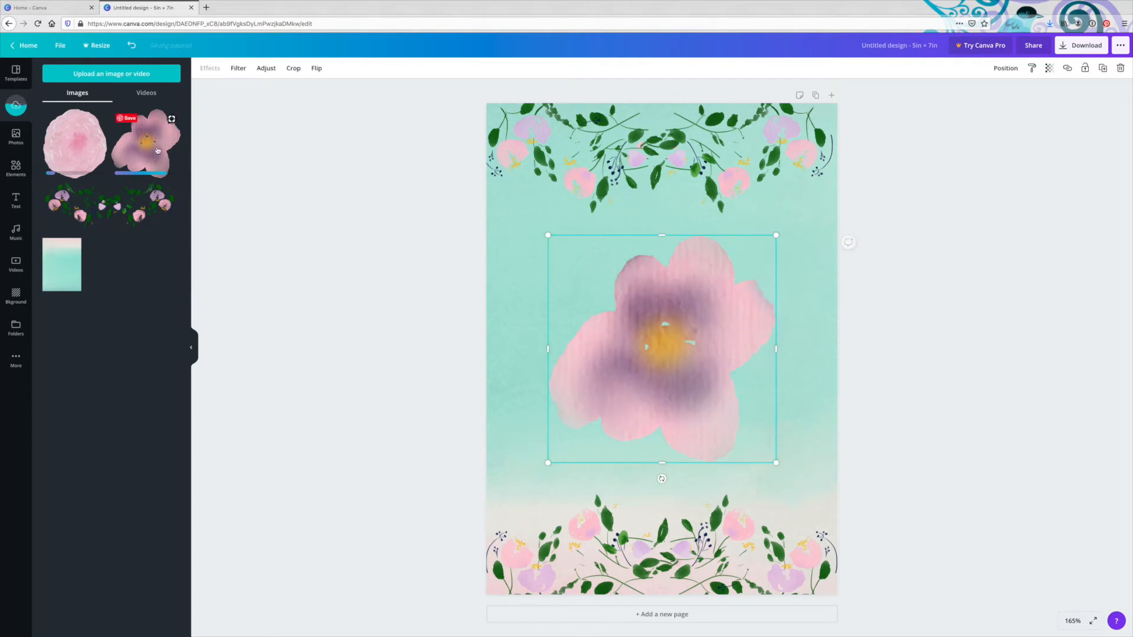
{"action": "left_click_drag", "start_coordinate": [549, 236], "coordinate": [655, 136]}
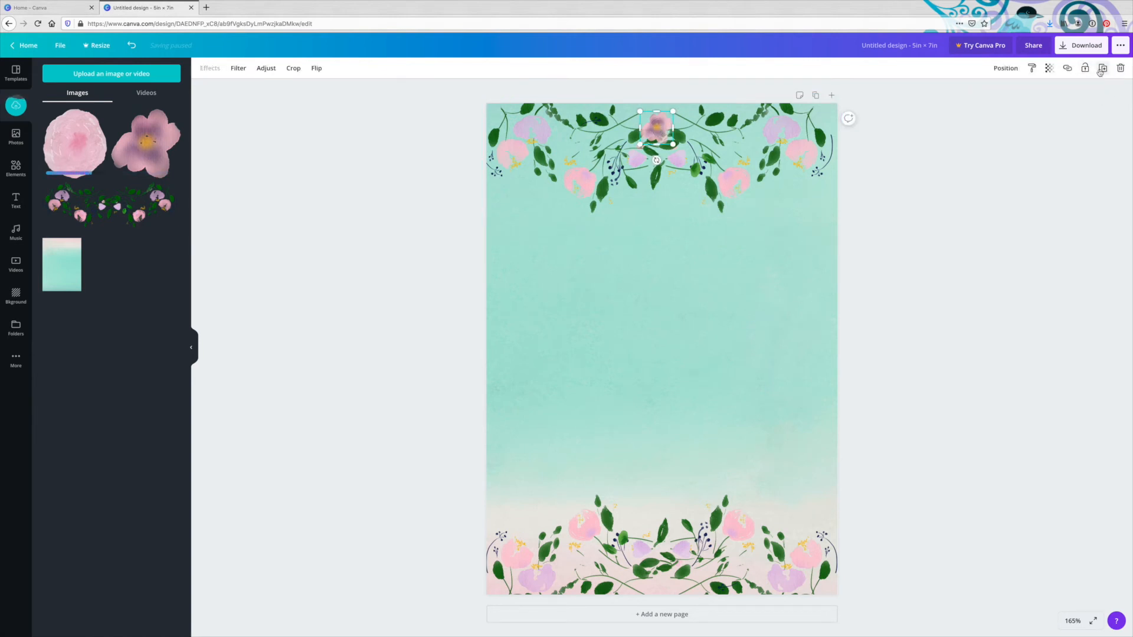
{"action": "left_click", "coordinate": [1102, 69]}
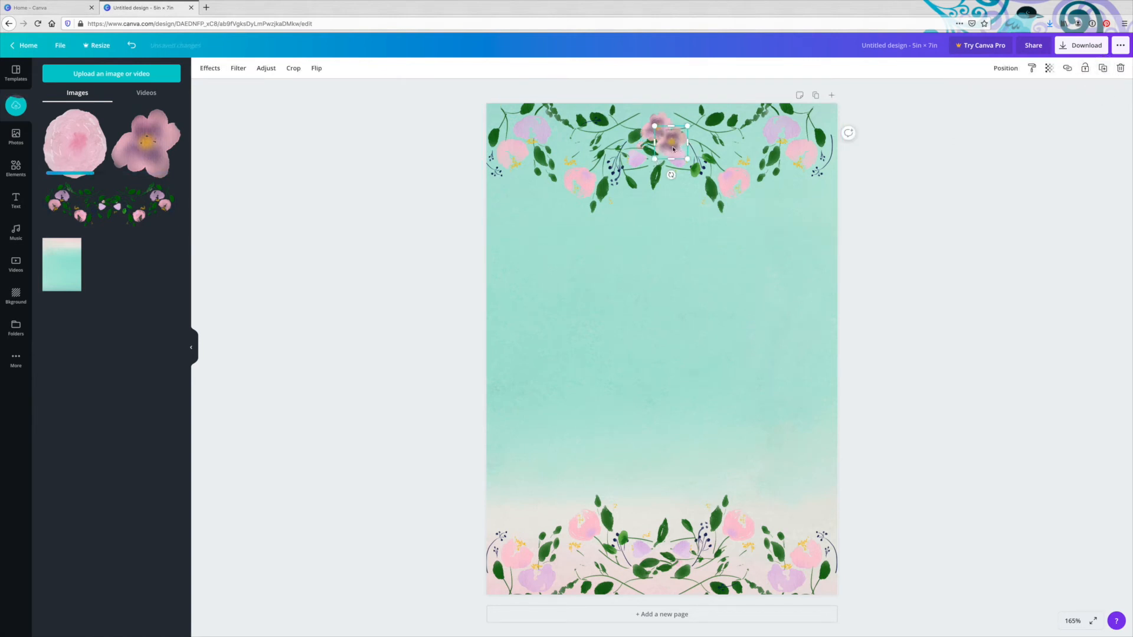
{"action": "left_click_drag", "start_coordinate": [677, 149], "coordinate": [625, 253]}
{"action": "left_click_drag", "start_coordinate": [618, 278], "coordinate": [748, 566]}
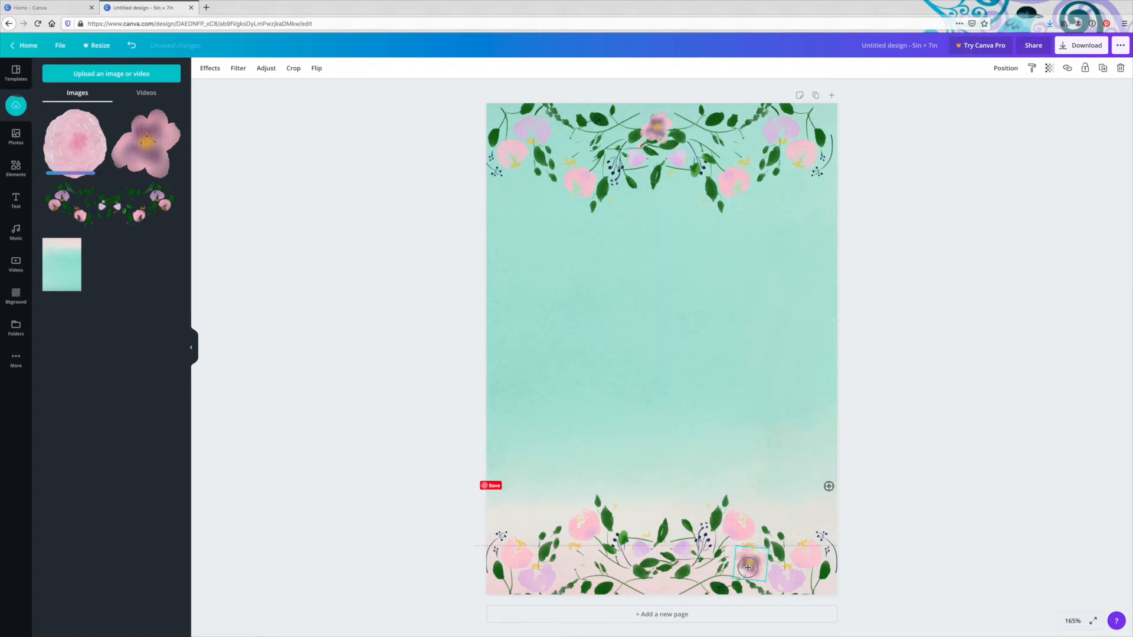
{"action": "left_click", "coordinate": [898, 433]}
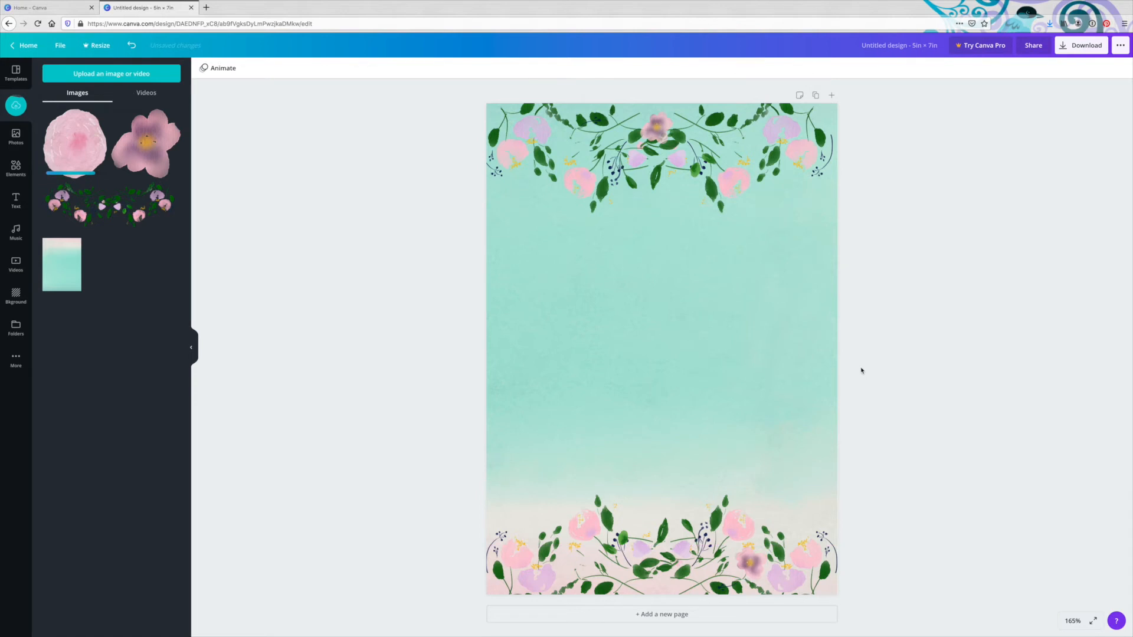
- Add another purple-centered flower, shrunk to a small accent, to the right half of the top garland
{"action": "left_click", "coordinate": [145, 144]}
{"action": "left_click_drag", "start_coordinate": [646, 335], "coordinate": [741, 143]}
{"action": "left_click", "coordinate": [915, 270]}
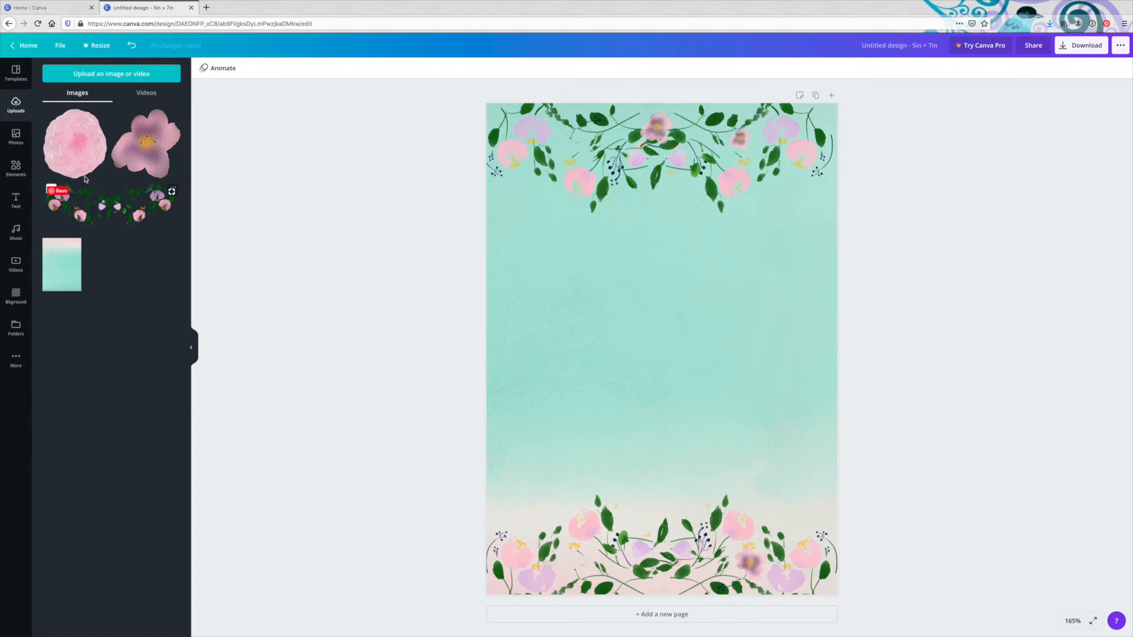
- Place the round pink flower, shrunk, at the bottom edge's center and a rotated duplicate at the top edge, right of the middle flower
{"action": "left_click", "coordinate": [73, 139]}
{"action": "left_click_drag", "start_coordinate": [538, 217], "coordinate": [665, 597]}
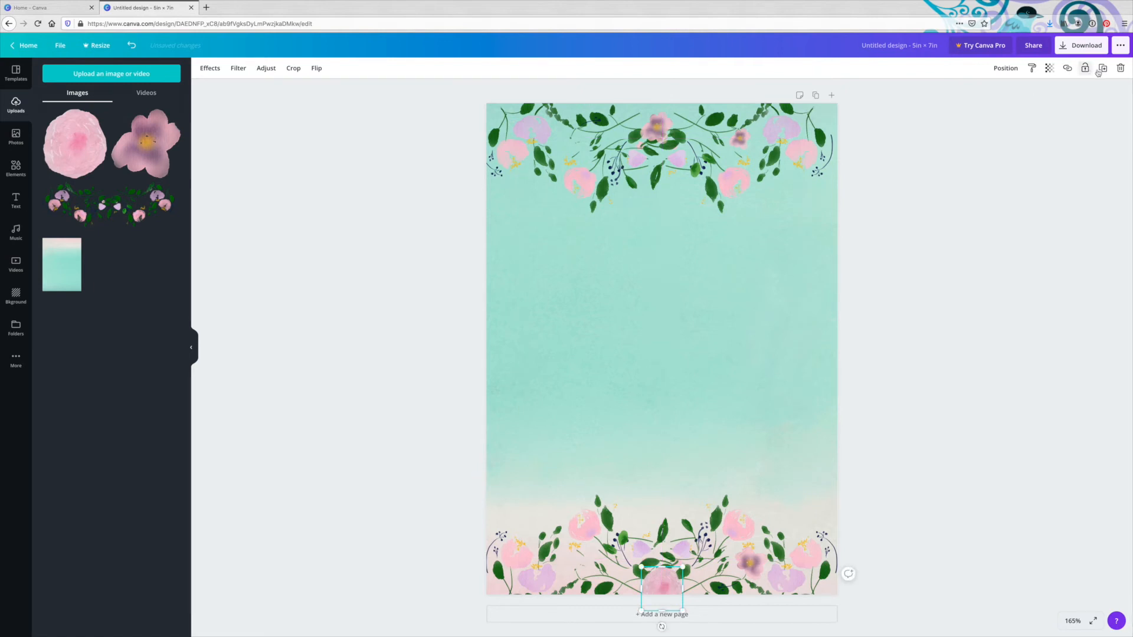
{"action": "left_click", "coordinate": [1102, 69]}
{"action": "left_click_drag", "start_coordinate": [676, 602], "coordinate": [656, 244]}
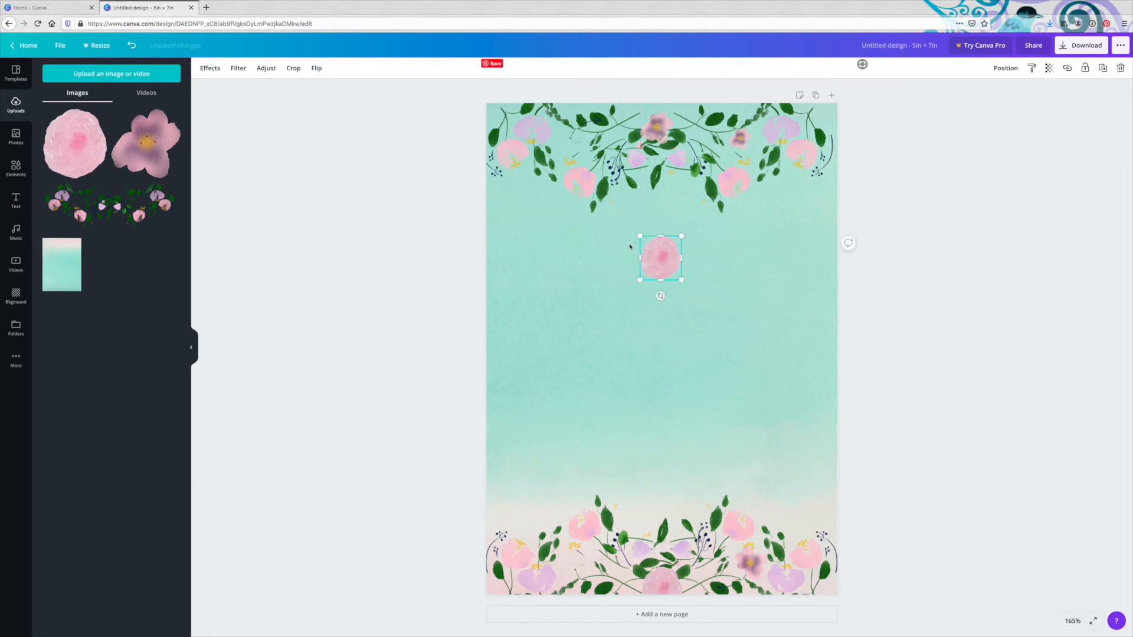
{"action": "left_click_drag", "start_coordinate": [658, 295], "coordinate": [689, 223]}
{"action": "left_click_drag", "start_coordinate": [661, 263], "coordinate": [673, 115]}
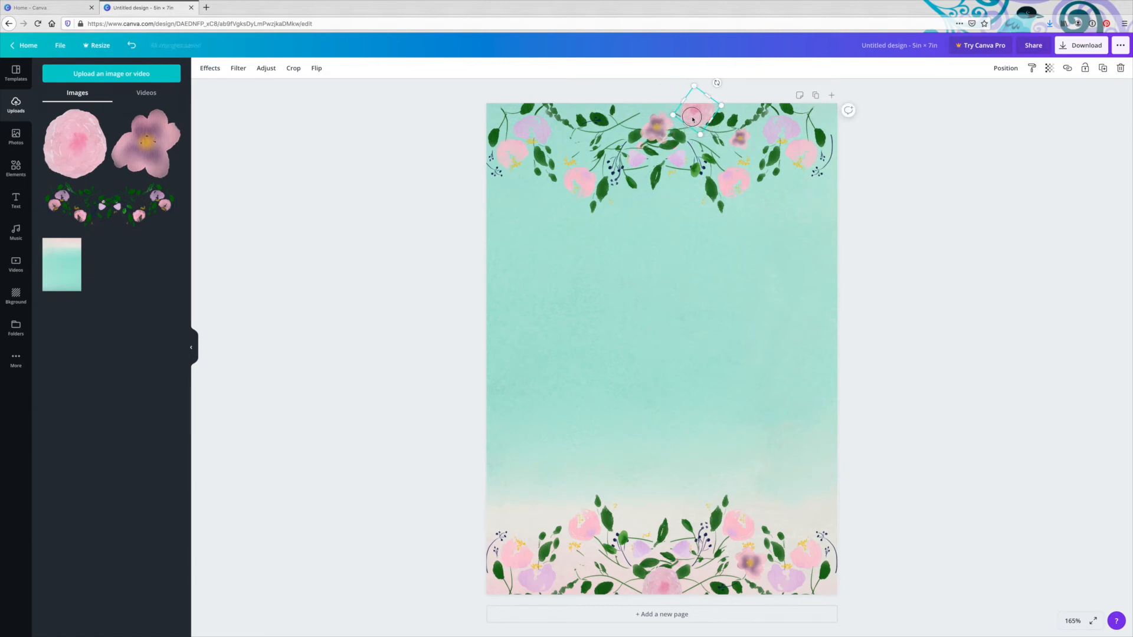
- Duplicate the rotated round pink flower and place the copy at the page's top edge, left of the middle flower
{"action": "left_click", "coordinate": [1102, 69]}
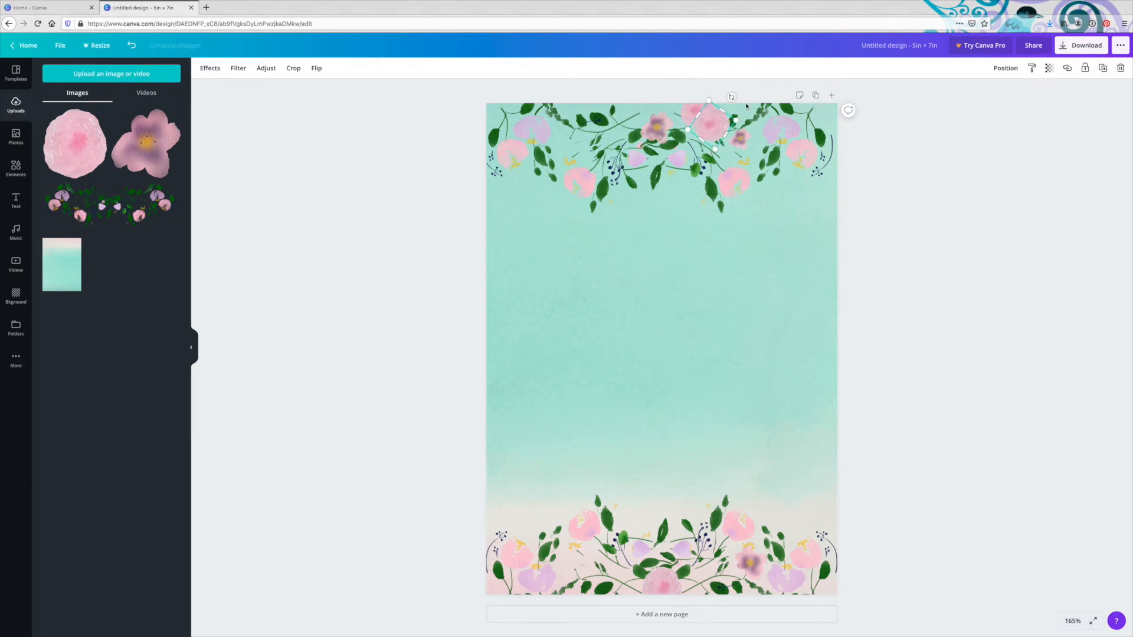
{"action": "left_click_drag", "start_coordinate": [711, 131], "coordinate": [632, 109]}
{"action": "left_click", "coordinate": [852, 194]}
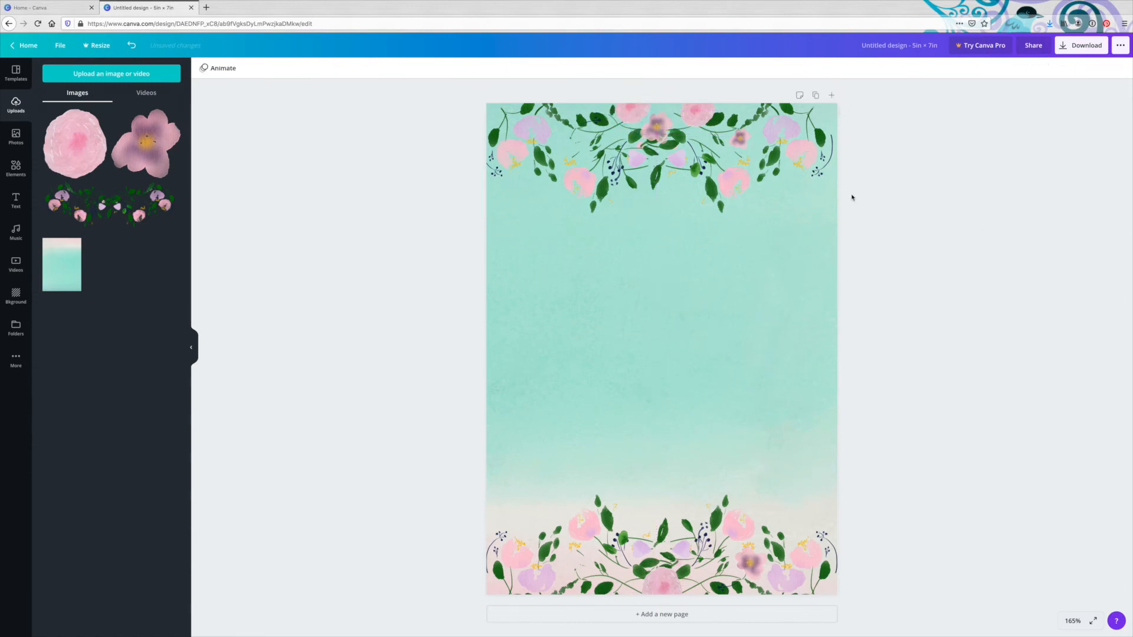
- Move the top garland's middle purple-centered flower slightly up and right so it sits between the two round pink flowers
{"action": "left_click", "coordinate": [670, 132]}
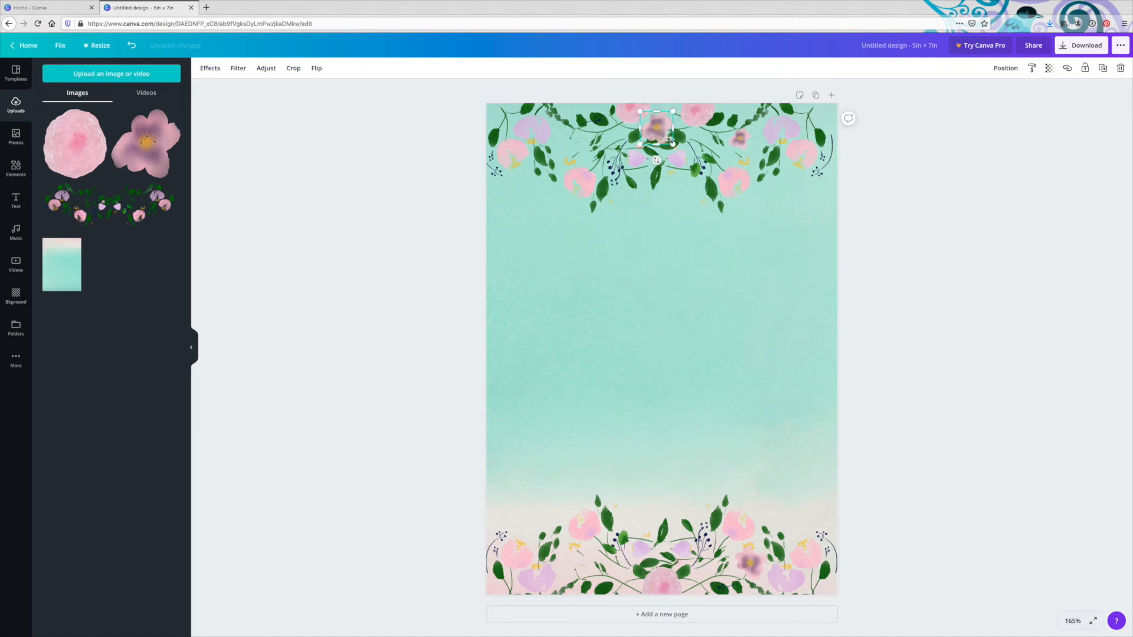
{"action": "mouse_move", "coordinate": [662, 137]}
{"action": "left_mouse_down"}
{"action": "mouse_move", "coordinate": [640, 103]}
{"action": "mouse_move", "coordinate": [668, 125]}
{"action": "left_mouse_up"}
{"action": "left_click", "coordinate": [961, 236]}
{"action": "left_click", "coordinate": [576, 321]}
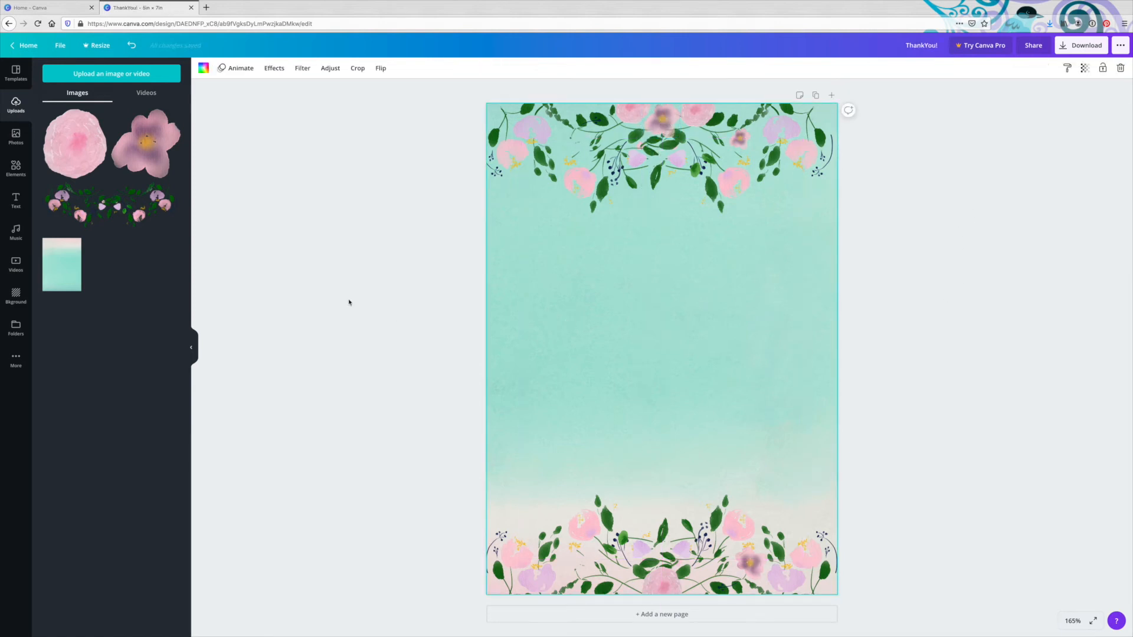
{"action": "left_click", "coordinate": [256, 272]}
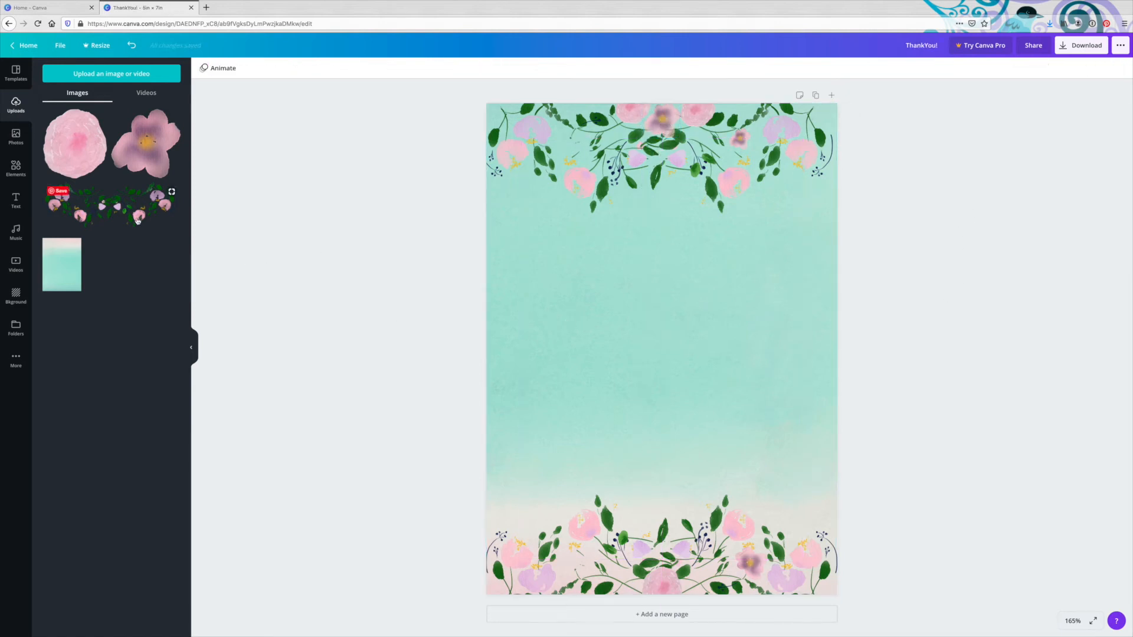
- Add a heading to the card with the text "Thank You!"
{"action": "left_click", "coordinate": [14, 201]}
{"action": "left_click", "coordinate": [83, 116]}
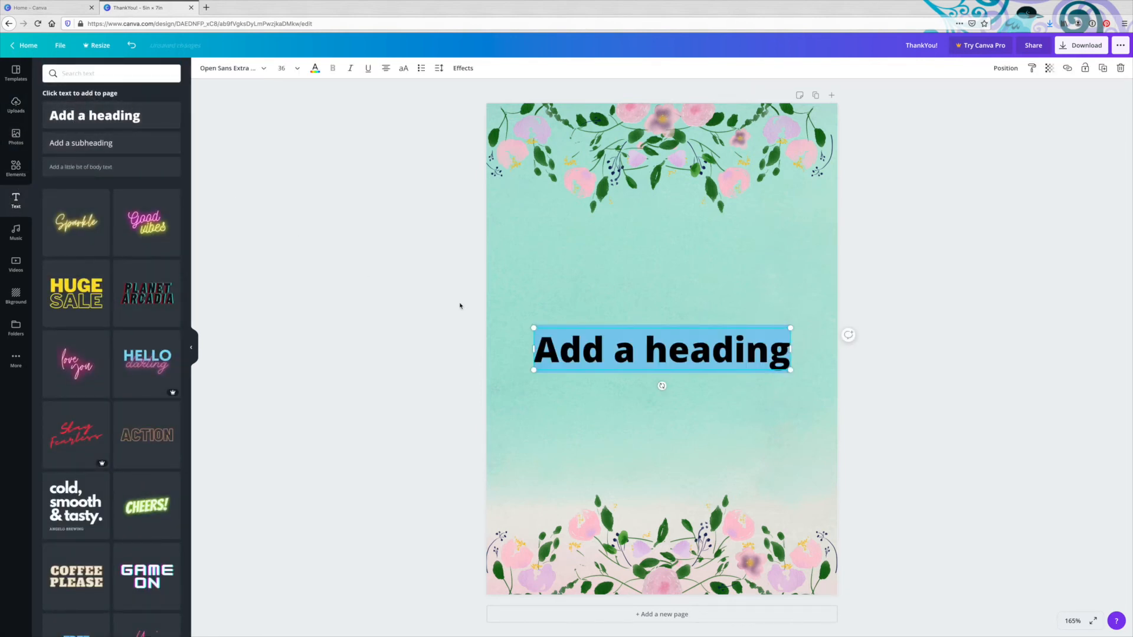
{"action": "type", "text": "Than"}
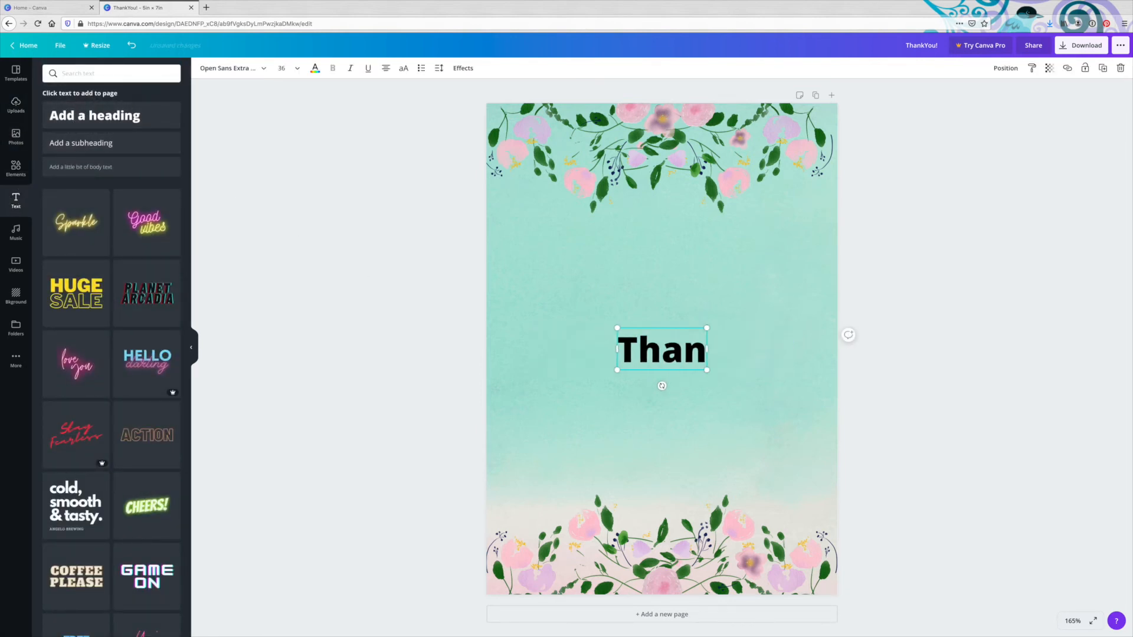
{"action": "type", "text": "k You!"}
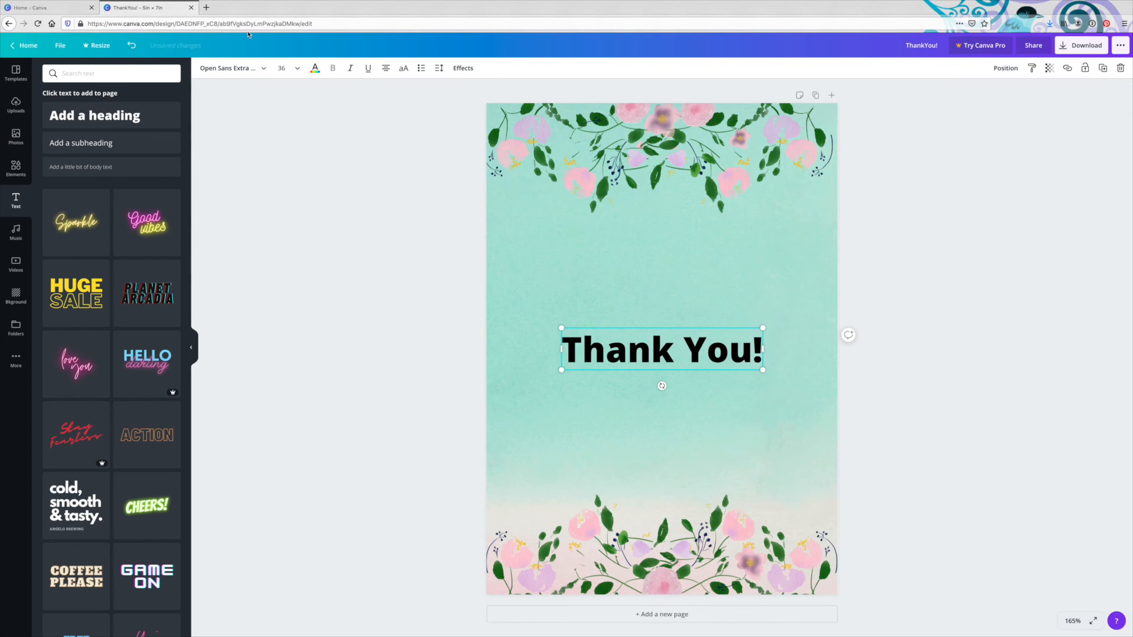
- Try the Belleza font on the "Thank You!" heading and switch it to the script font Jonathan
{"action": "left_click", "coordinate": [248, 68]}
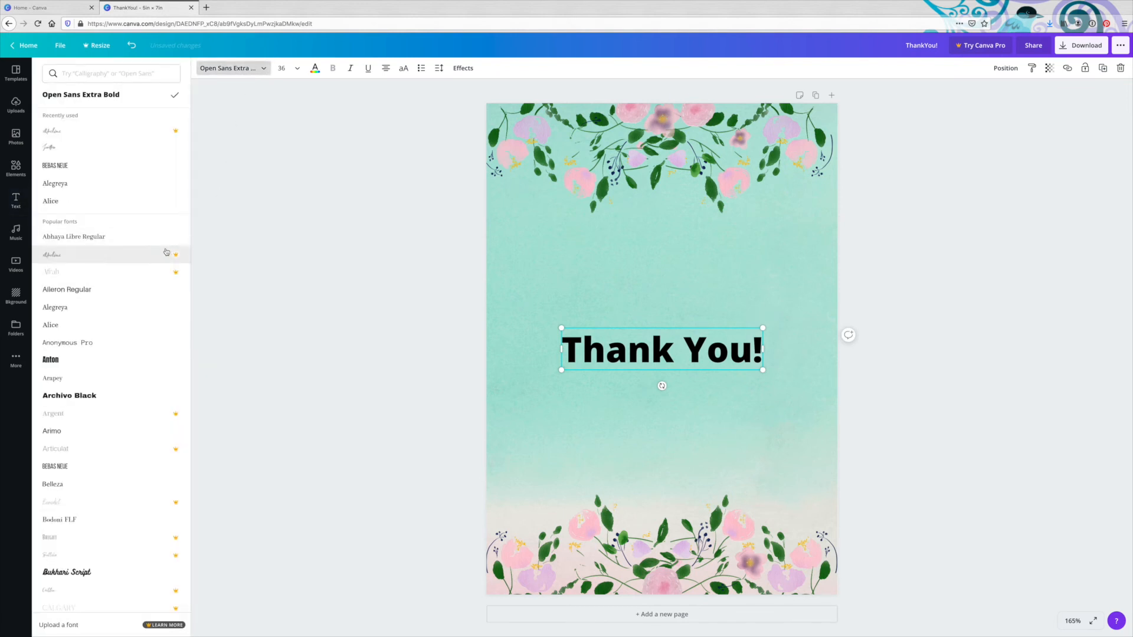
{"action": "left_click", "coordinate": [78, 485]}
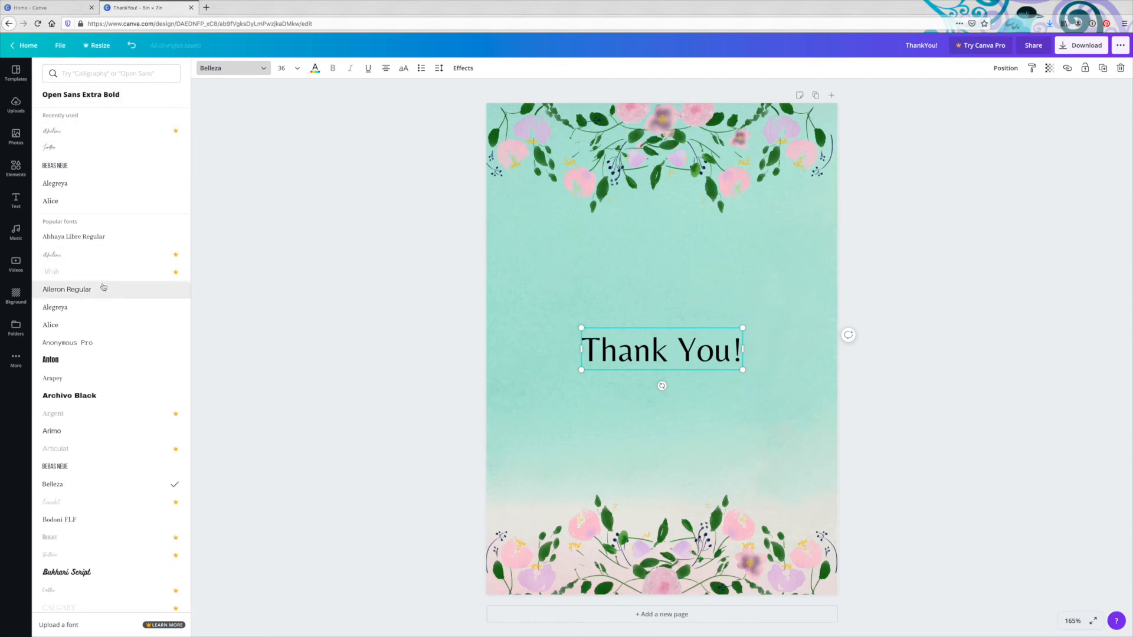
{"action": "scroll", "coordinate": [97, 321], "scroll_direction": "down", "scroll_amount": 2}
{"action": "scroll", "coordinate": [98, 330], "scroll_direction": "down", "scroll_amount": 6}
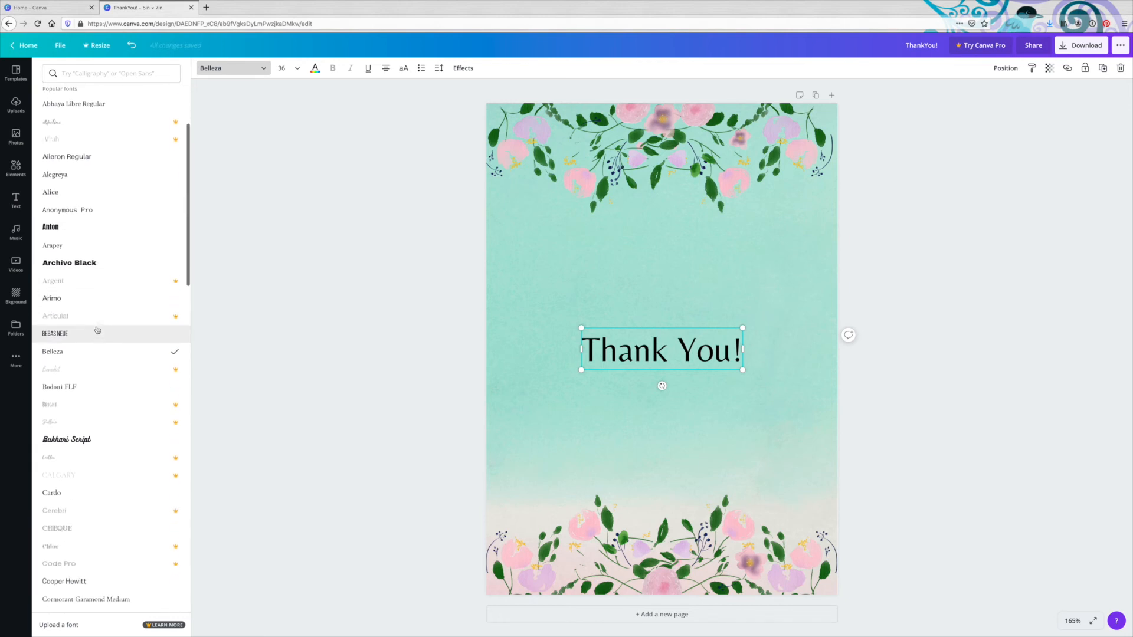
{"action": "scroll", "coordinate": [98, 329], "scroll_direction": "down", "scroll_amount": 9}
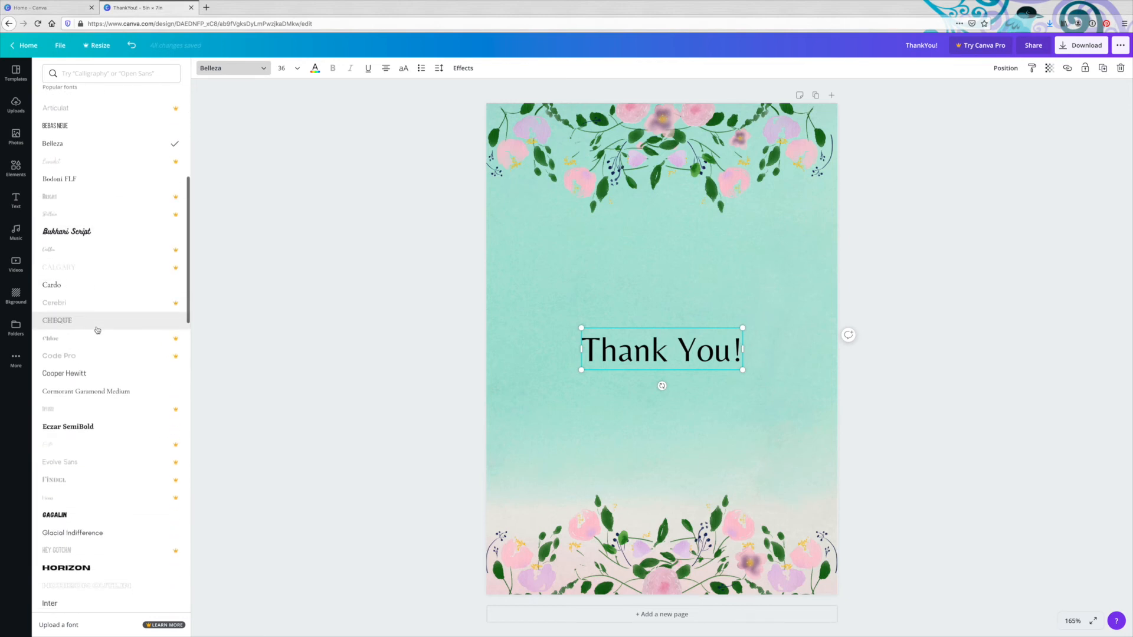
{"action": "scroll", "coordinate": [98, 330], "scroll_direction": "down", "scroll_amount": 1}
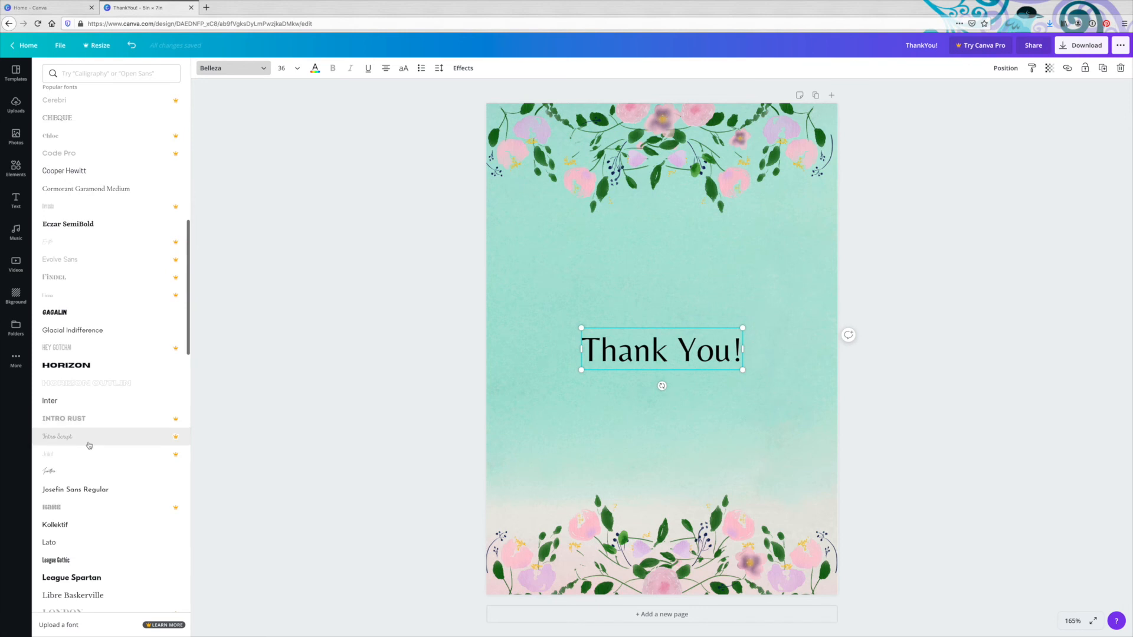
{"action": "left_click", "coordinate": [71, 477]}
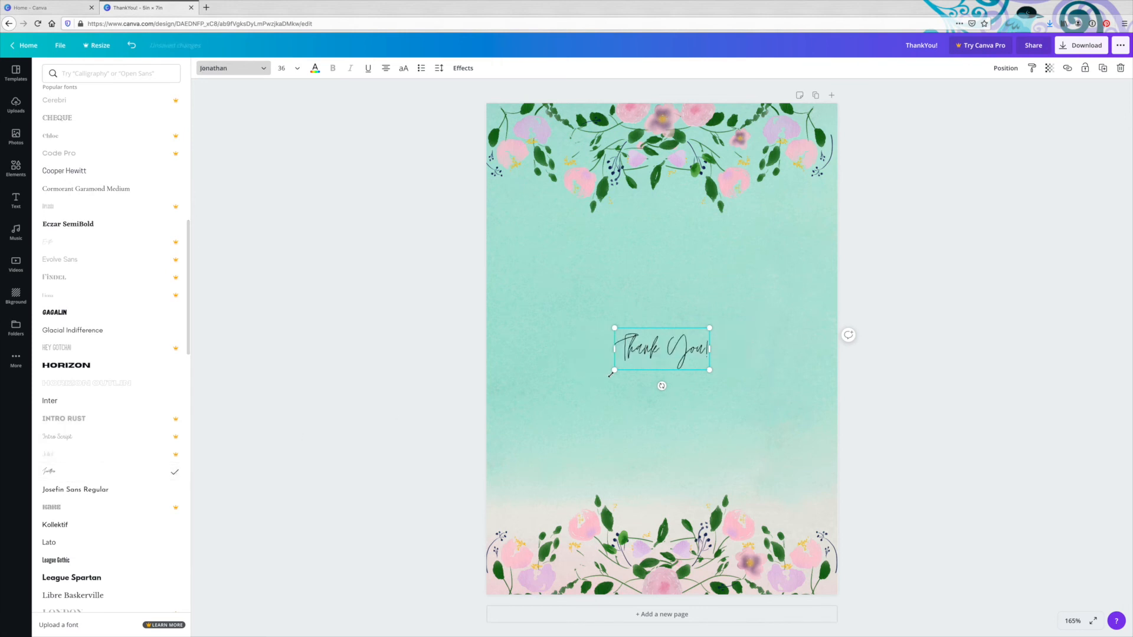
- Try the "Thank You!" heading at font sizes 62, 56, 88 and 64
{"action": "left_click_drag", "start_coordinate": [613, 371], "coordinate": [546, 400]}
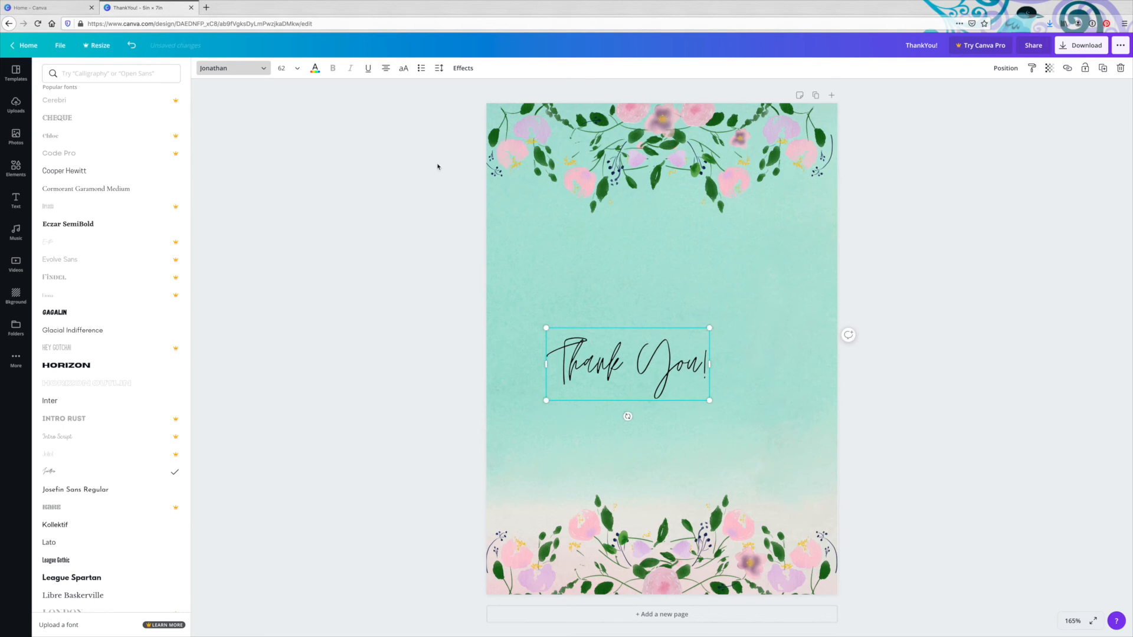
{"action": "left_click", "coordinate": [258, 70]}
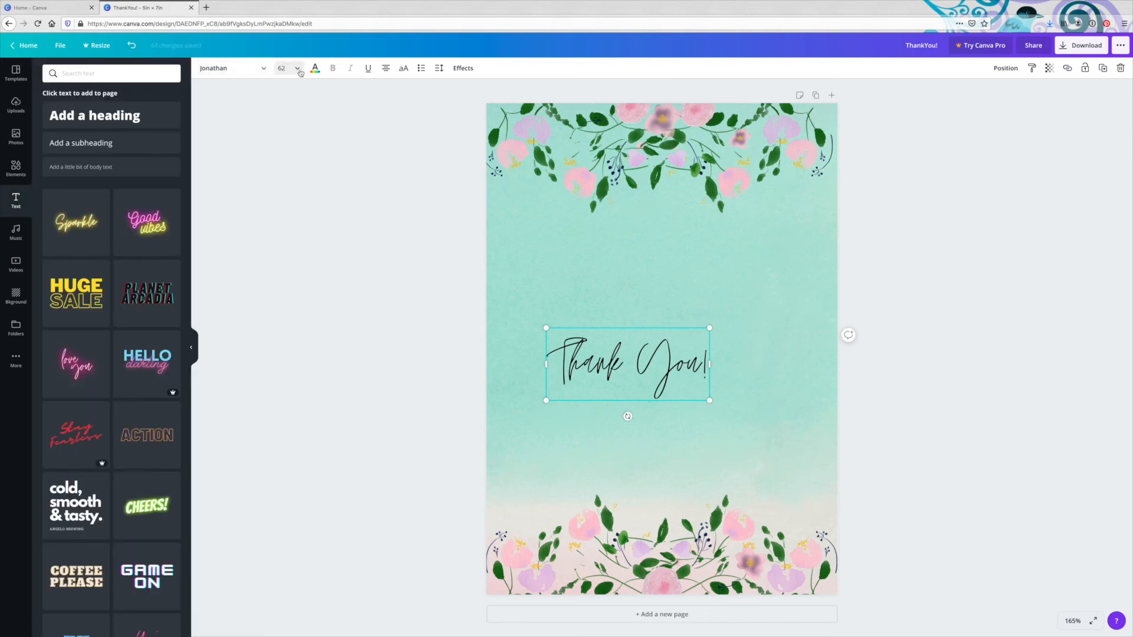
{"action": "left_click", "coordinate": [298, 70]}
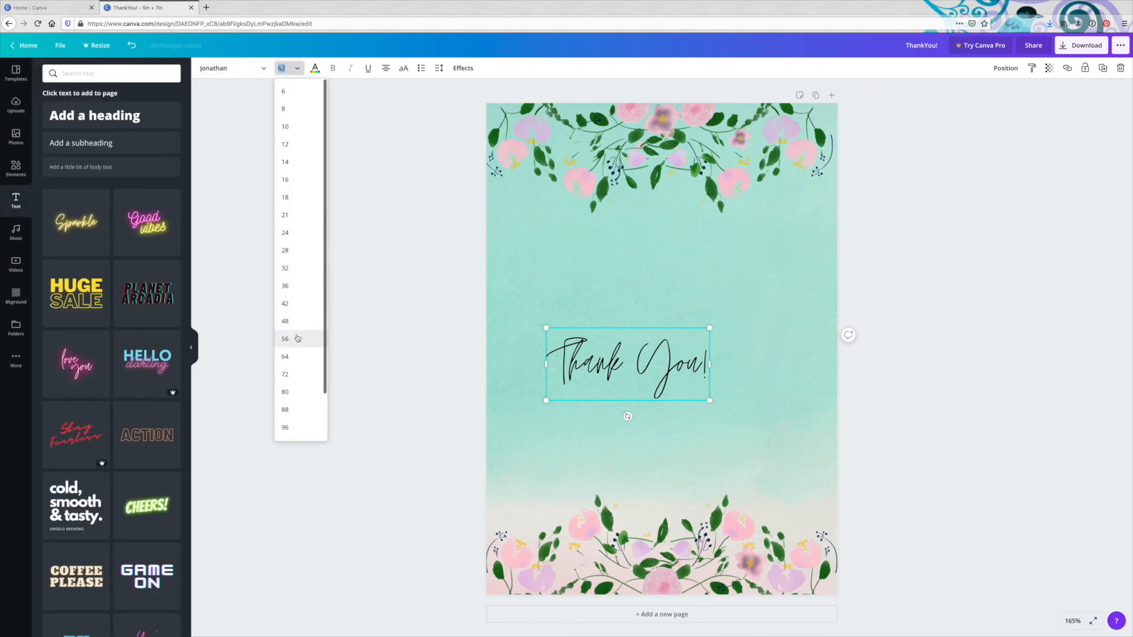
{"action": "left_click", "coordinate": [298, 338]}
{"action": "left_click", "coordinate": [286, 69]}
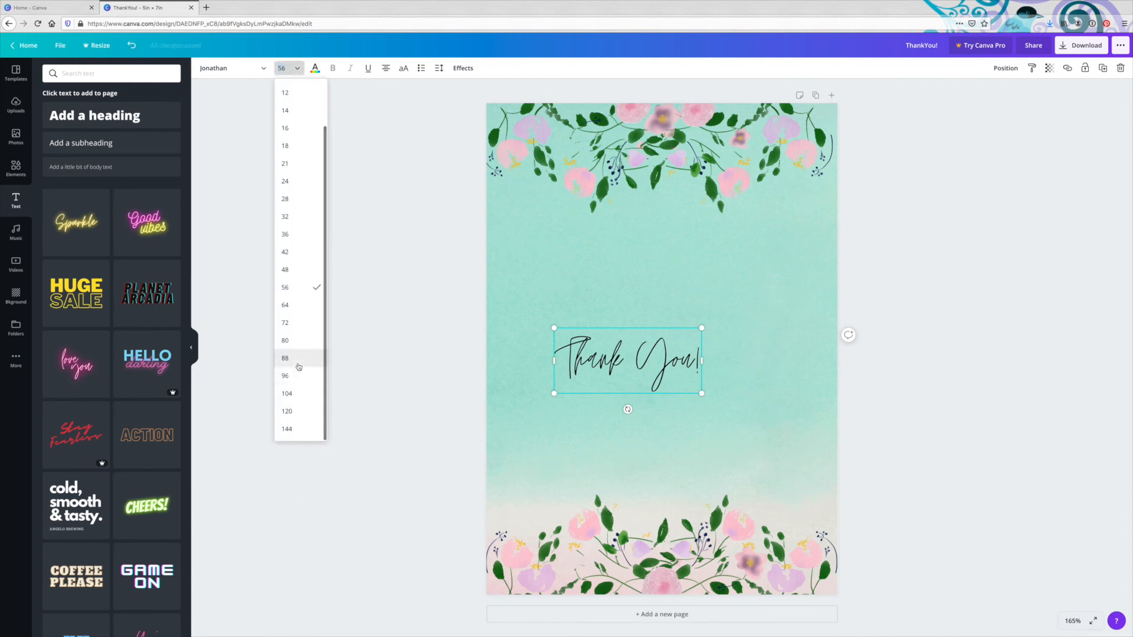
{"action": "left_click", "coordinate": [298, 367]}
{"action": "left_click", "coordinate": [286, 68]}
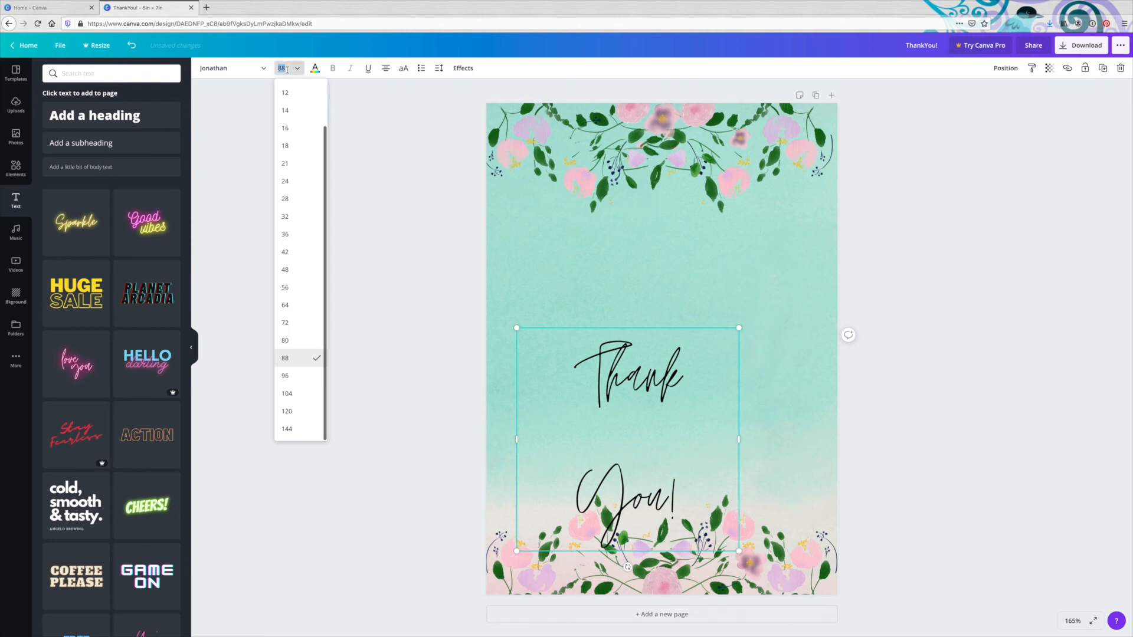
{"action": "left_click", "coordinate": [298, 312]}
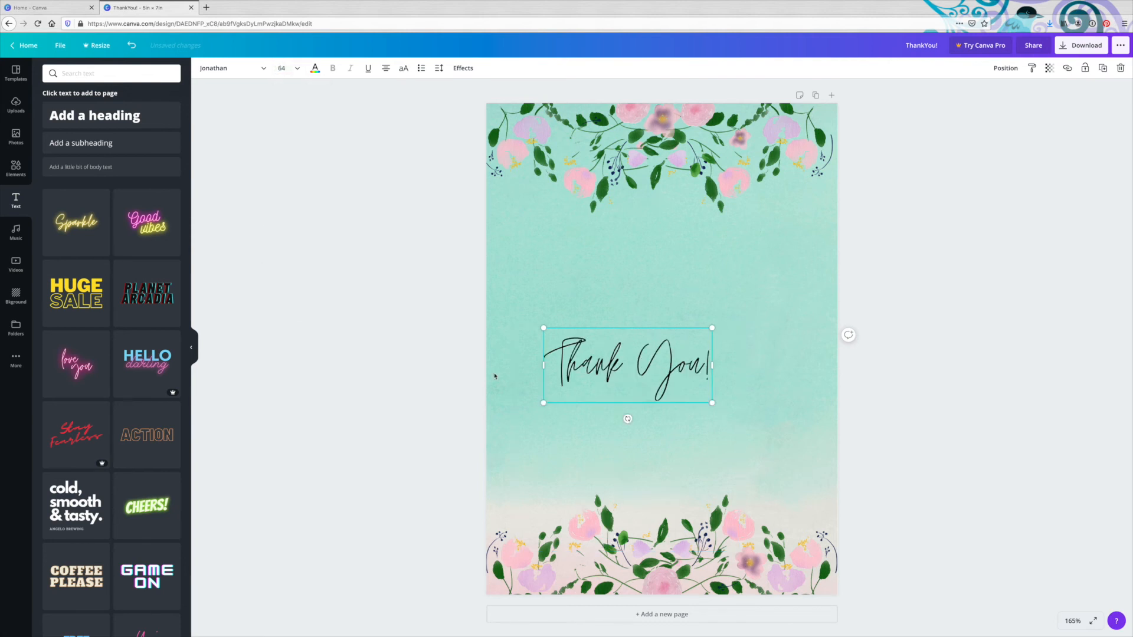
- Scale the "Thank You!" heading up to font size 102 and center it on the page
{"action": "left_click_drag", "start_coordinate": [543, 402], "coordinate": [505, 420]}
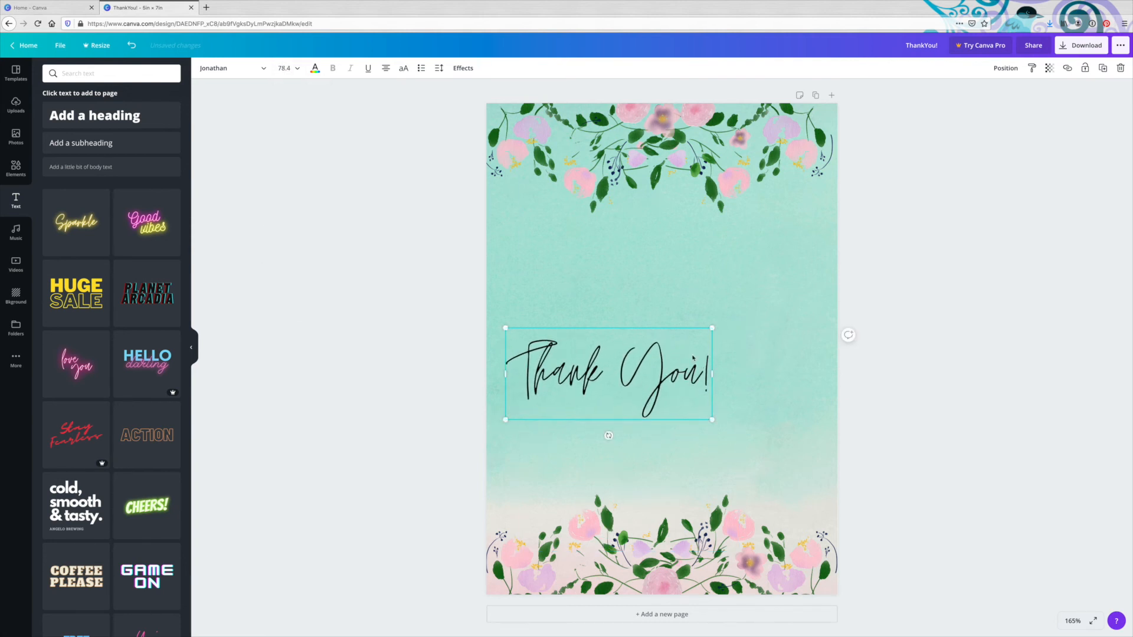
{"action": "left_click_drag", "start_coordinate": [712, 327], "coordinate": [775, 300]}
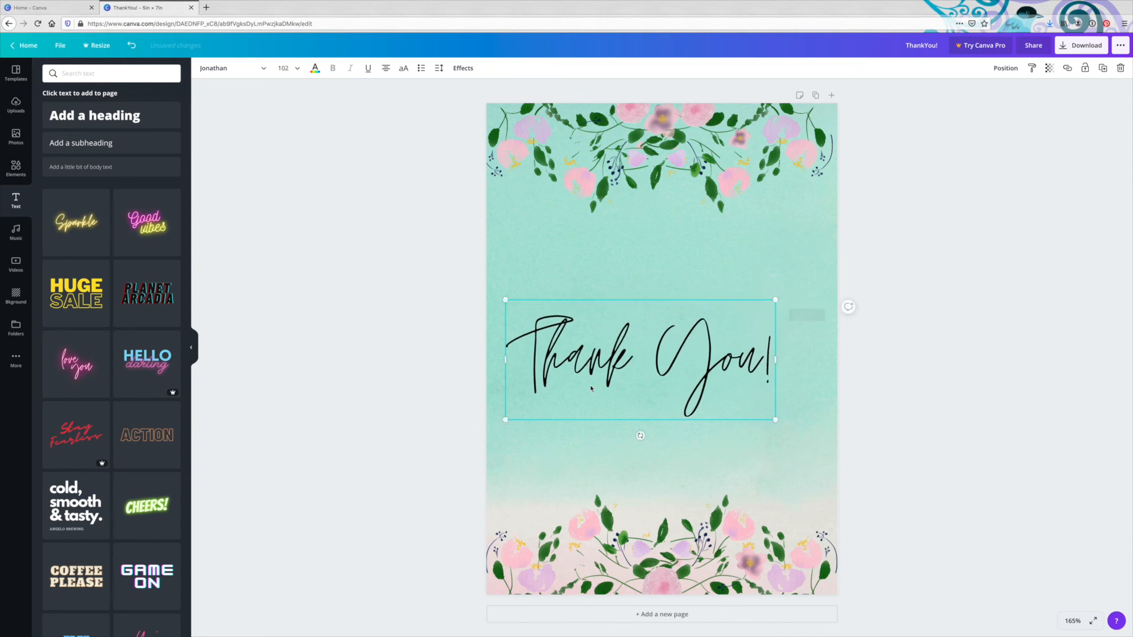
{"action": "left_click_drag", "start_coordinate": [594, 371], "coordinate": [613, 357]}
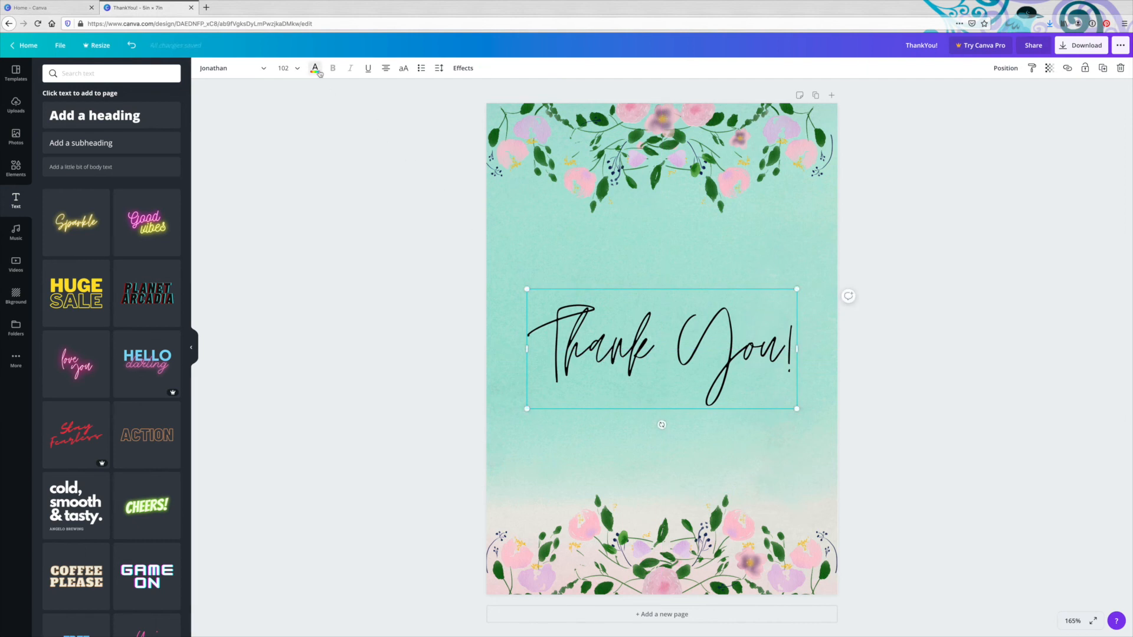
- Change the "Thank You!" heading's text color to the pale pink from the photo colors
{"action": "left_click", "coordinate": [315, 69]}
{"action": "left_click", "coordinate": [171, 199]}
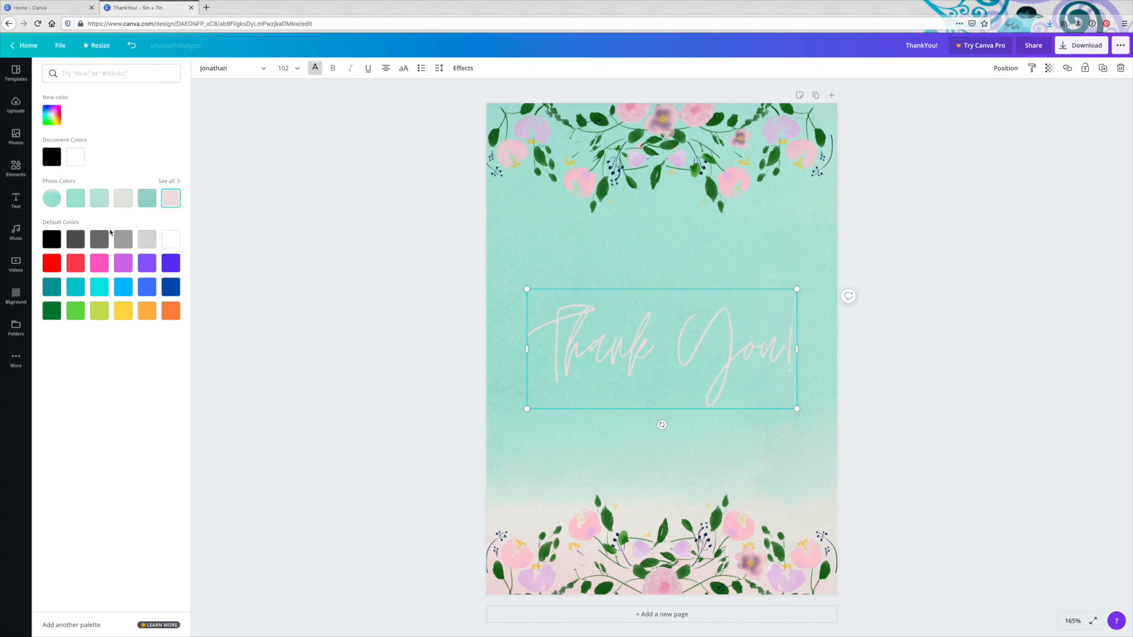
- Change the "Thank You!" heading's text color to the medium-dark gray from the default colors and deselect the heading
{"action": "left_click", "coordinate": [105, 238]}
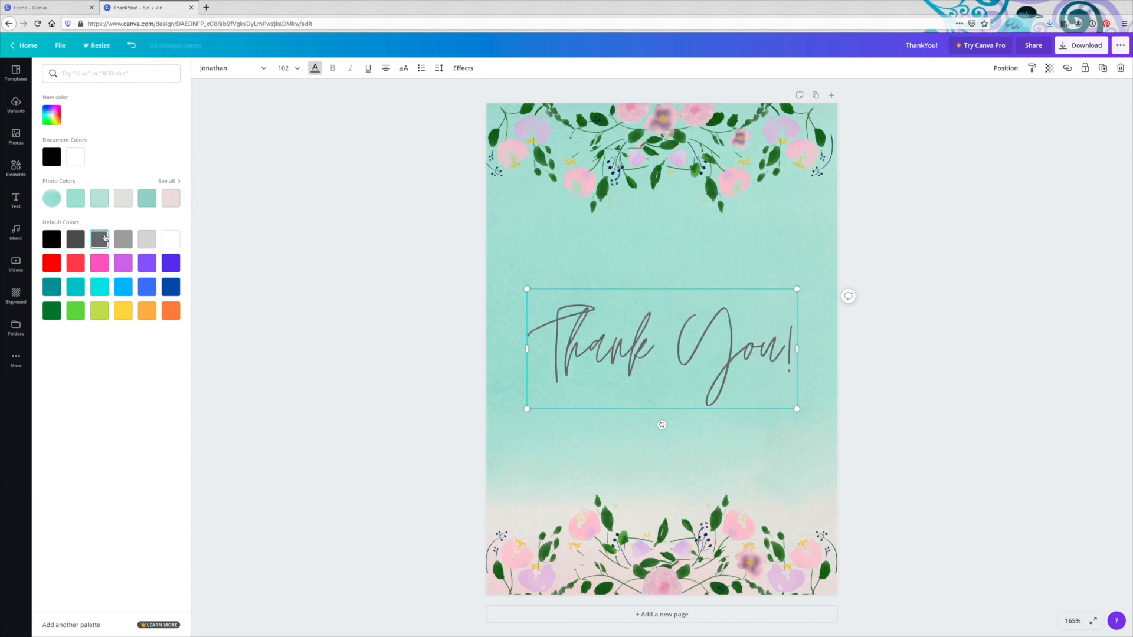
{"action": "left_click", "coordinate": [281, 246]}
{"action": "left_click", "coordinate": [326, 246]}
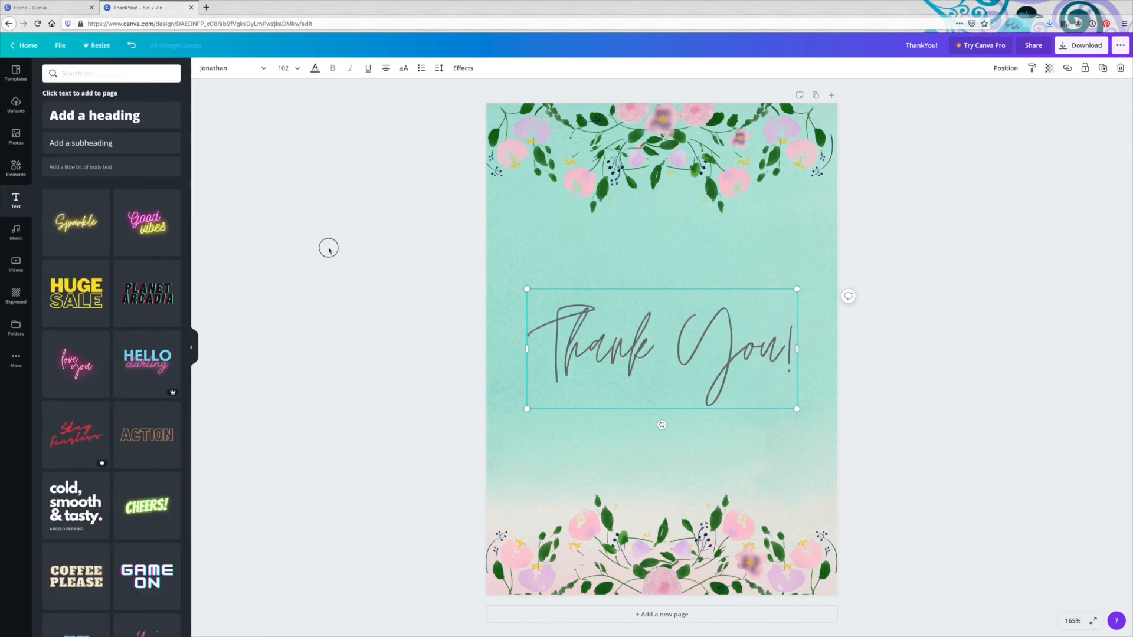
- Download the thank-you card as a PDF Print file with crop marks and bleed included
{"action": "left_click", "coordinate": [1070, 50]}
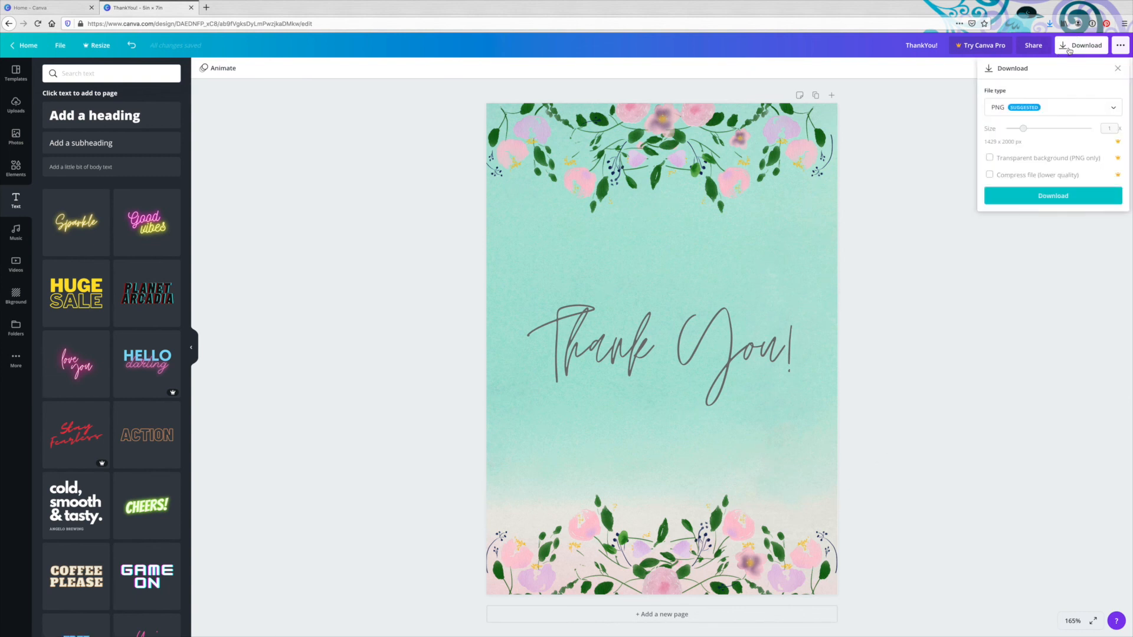
{"action": "left_click", "coordinate": [1103, 111]}
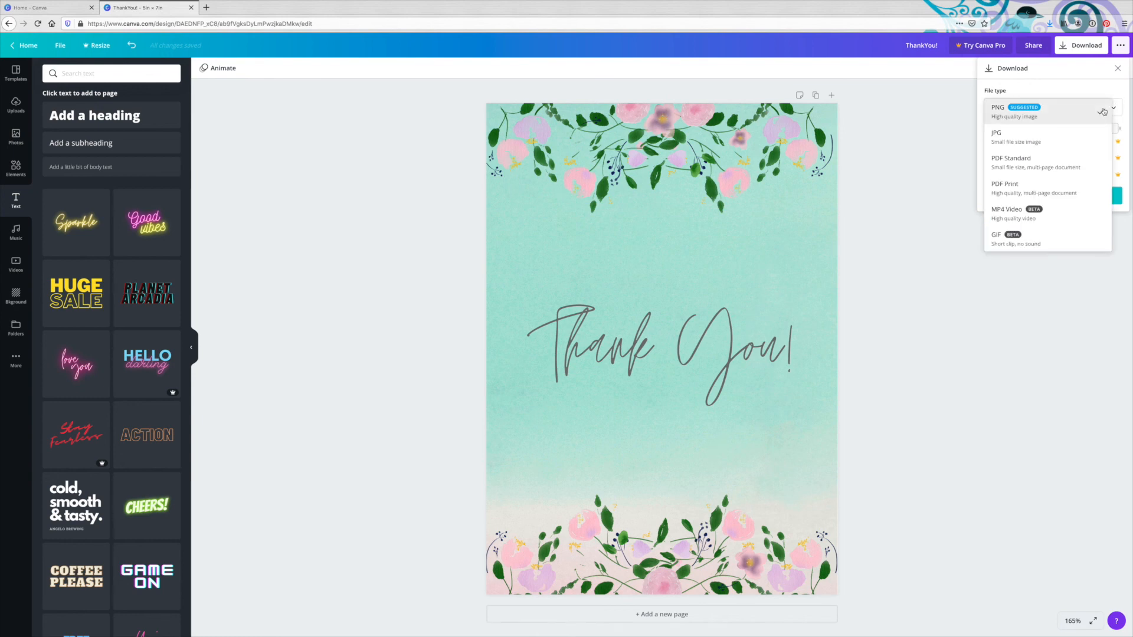
{"action": "left_click", "coordinate": [1032, 187]}
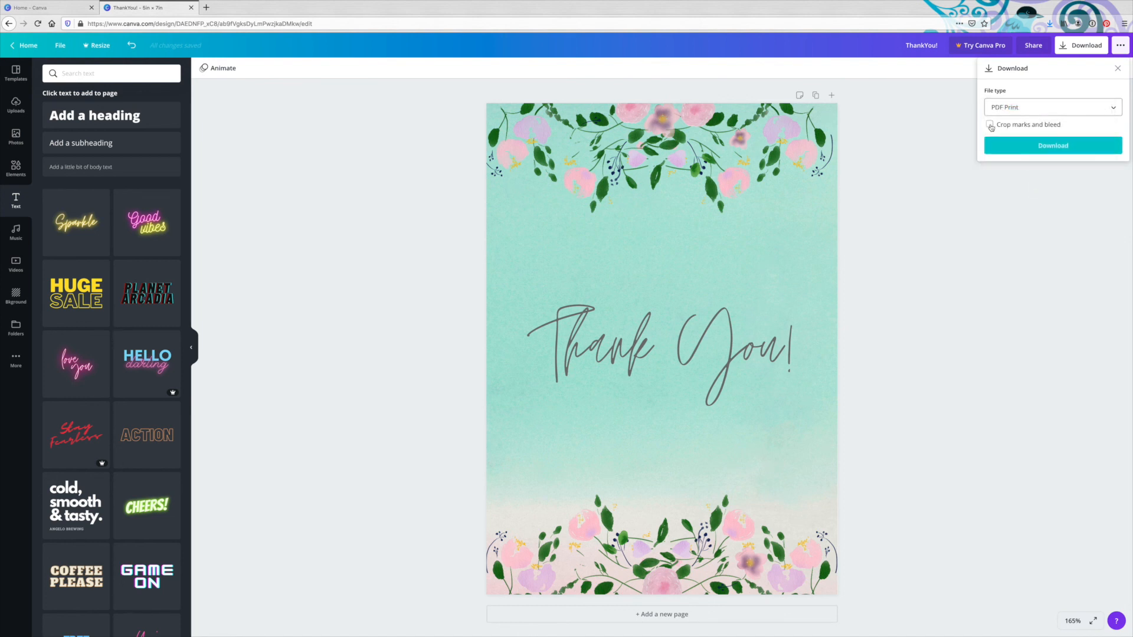
{"action": "left_click", "coordinate": [990, 125]}
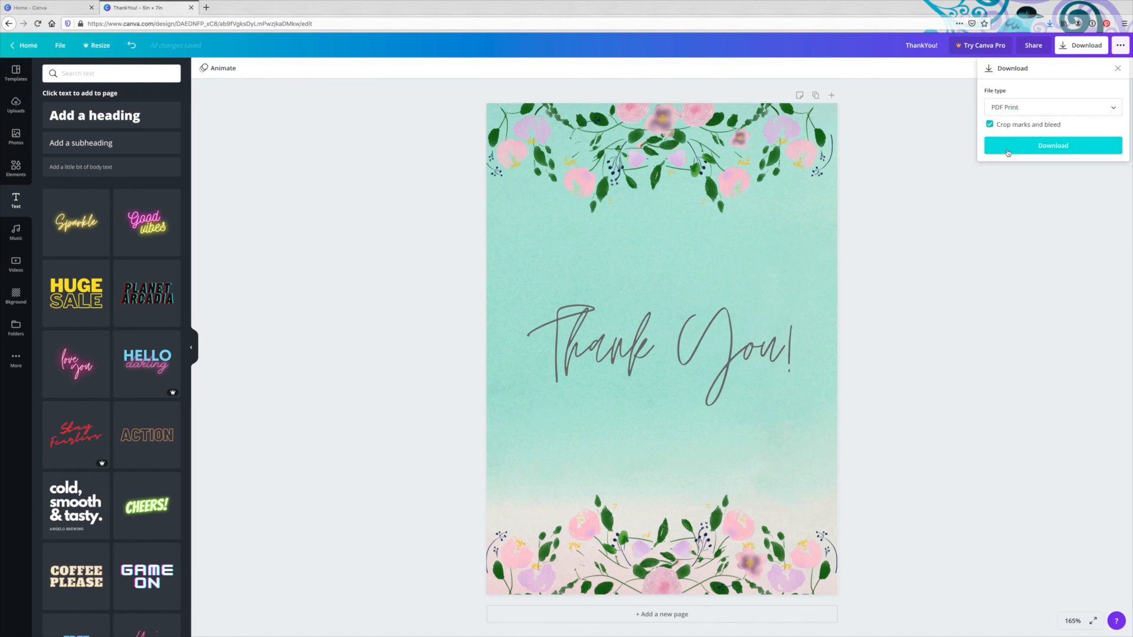
{"action": "left_click", "coordinate": [1007, 152]}
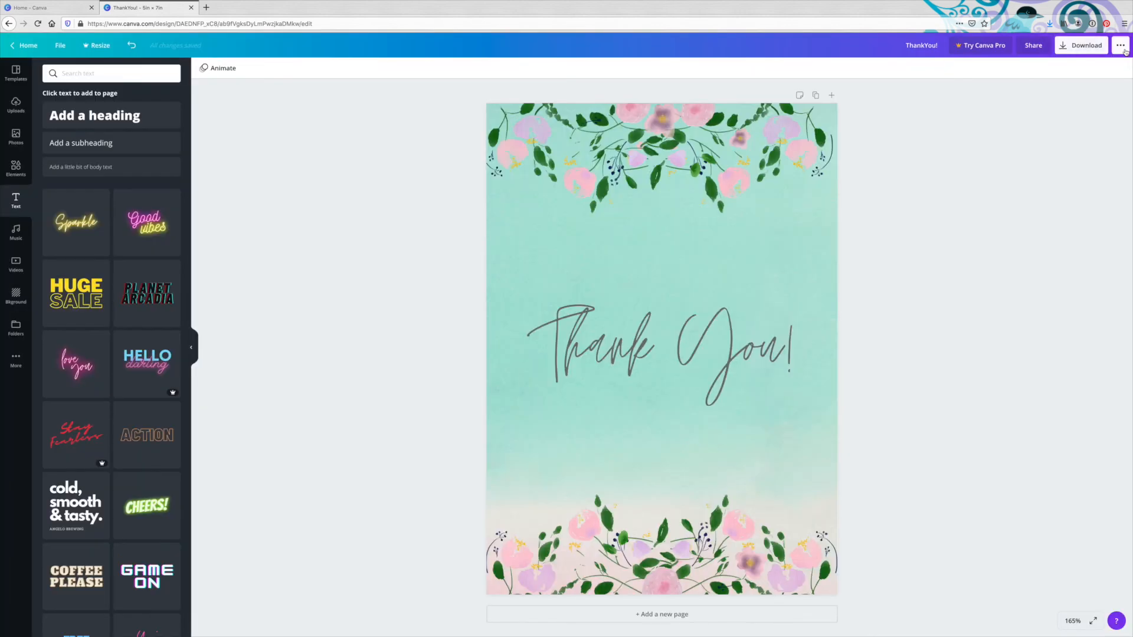
- Look over the card's publishing, sharing and print options and close them without choosing any
{"action": "left_click", "coordinate": [1120, 46]}
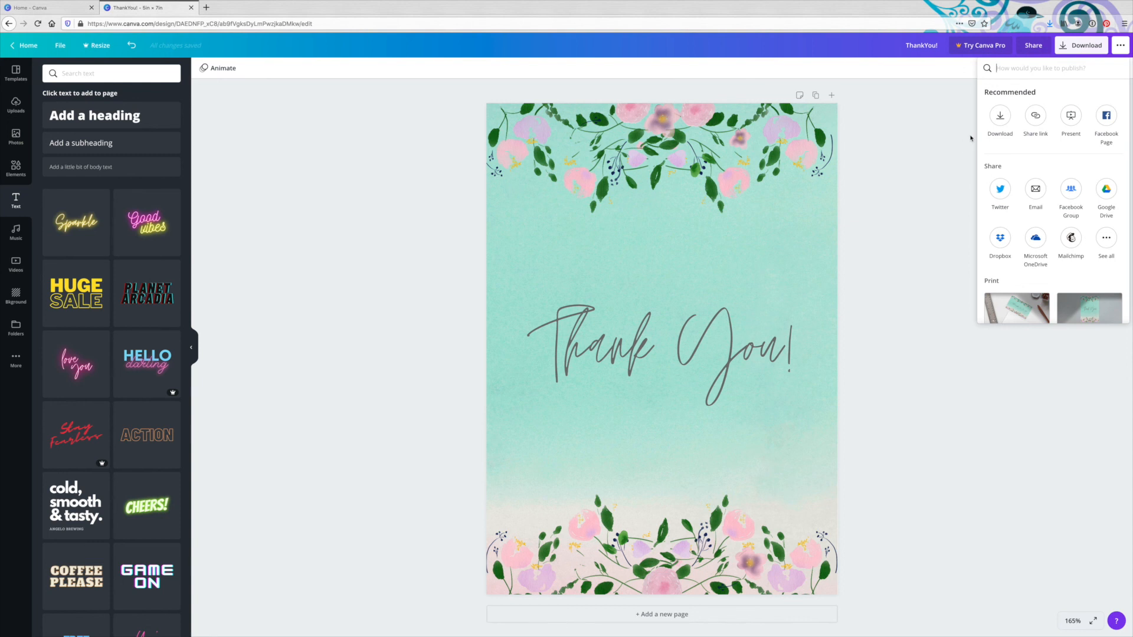
{"action": "left_click", "coordinate": [961, 148]}
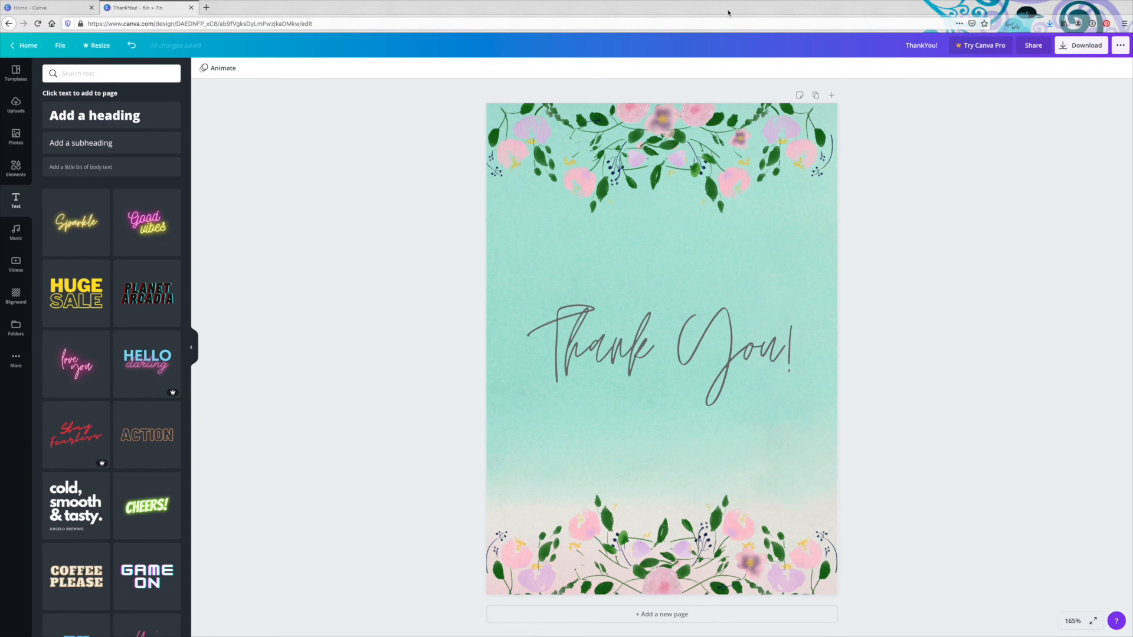
{"action": "mouse_move", "coordinate": [733, 19]}
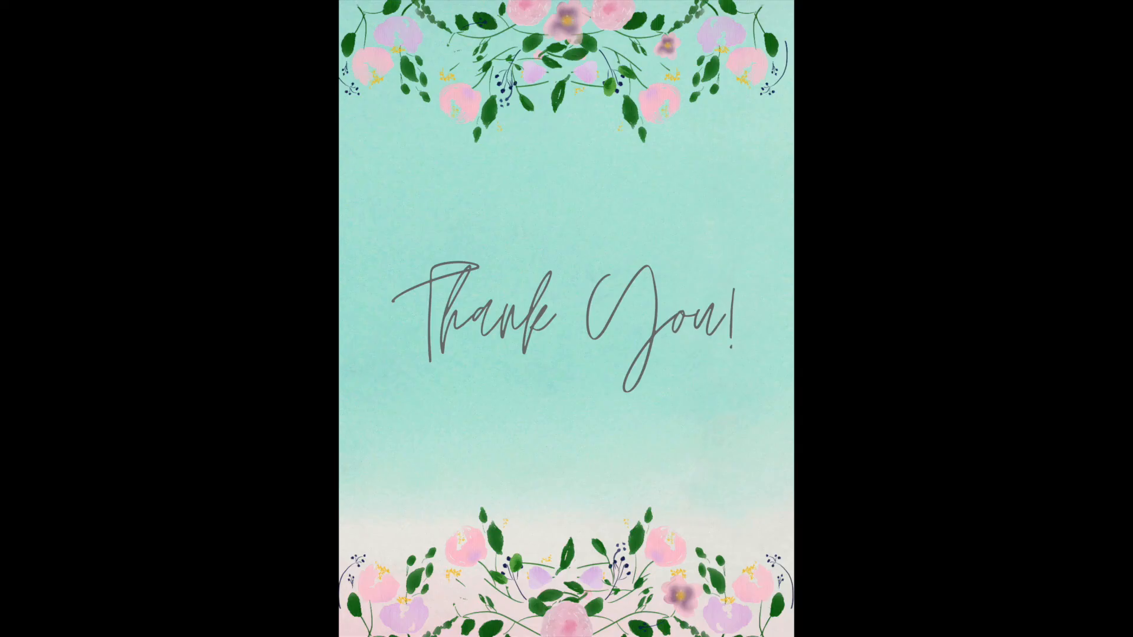